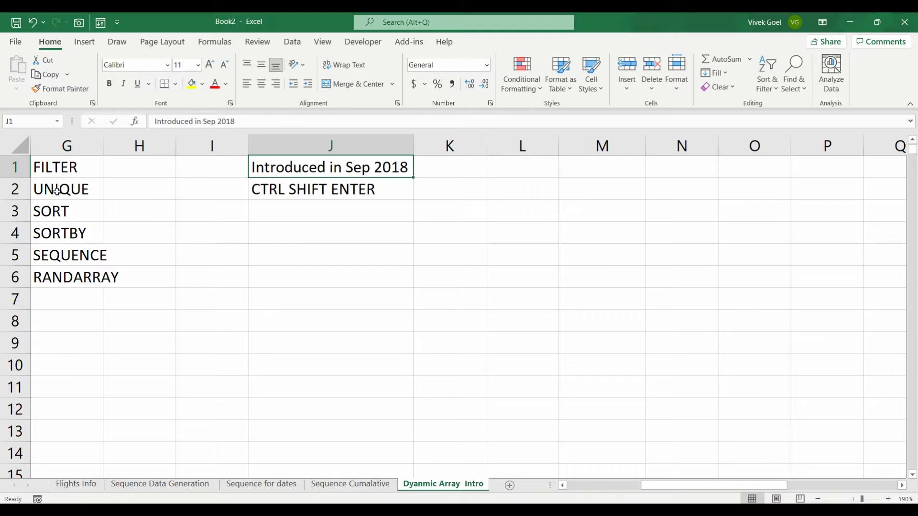
- Type 'Painful' in empty cell J3 below the notes, then discard it
click(281, 187)
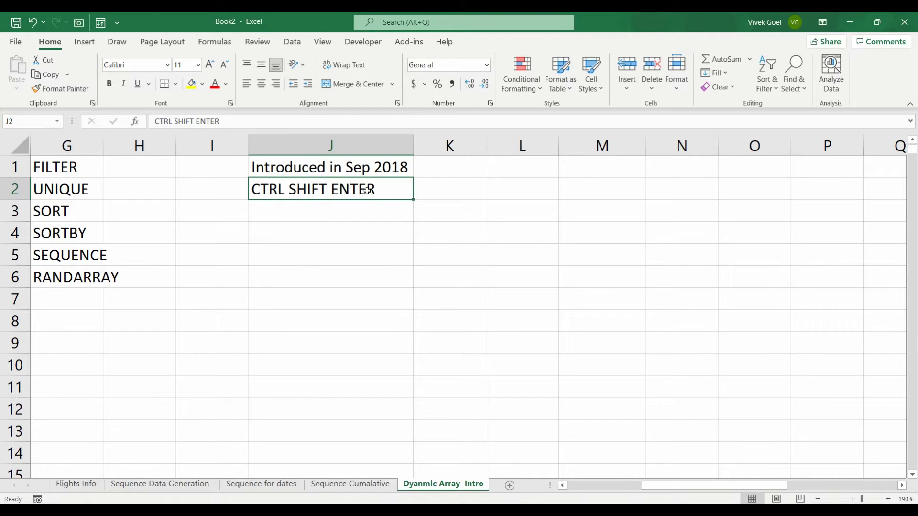
scroll(367, 191, up, 3)
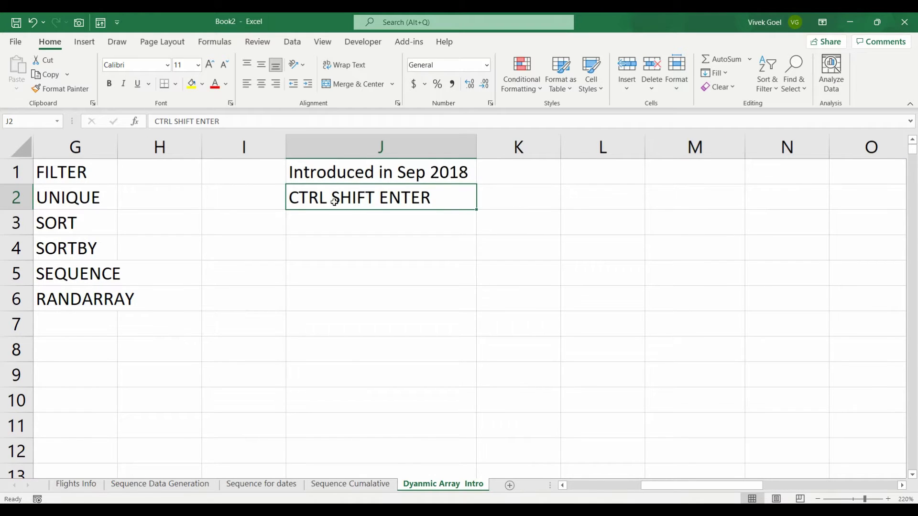
click(343, 224)
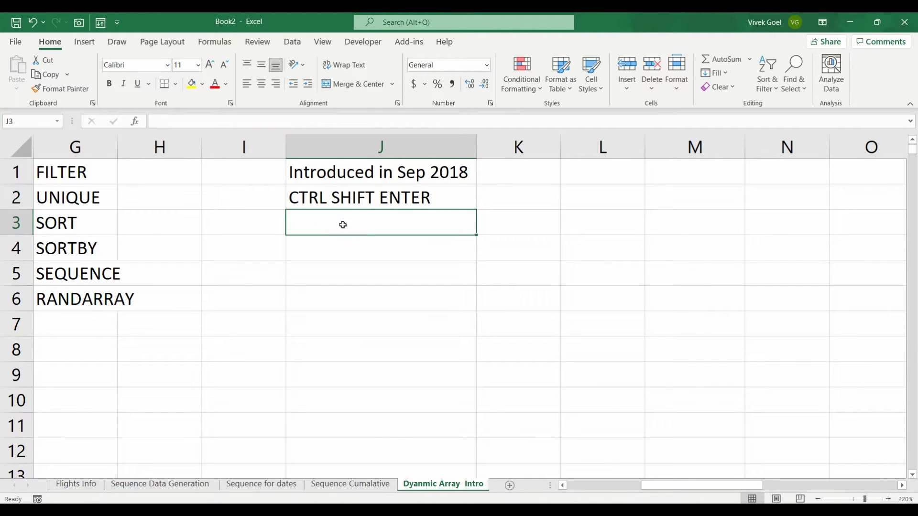
text(Painful)
key(Escape)
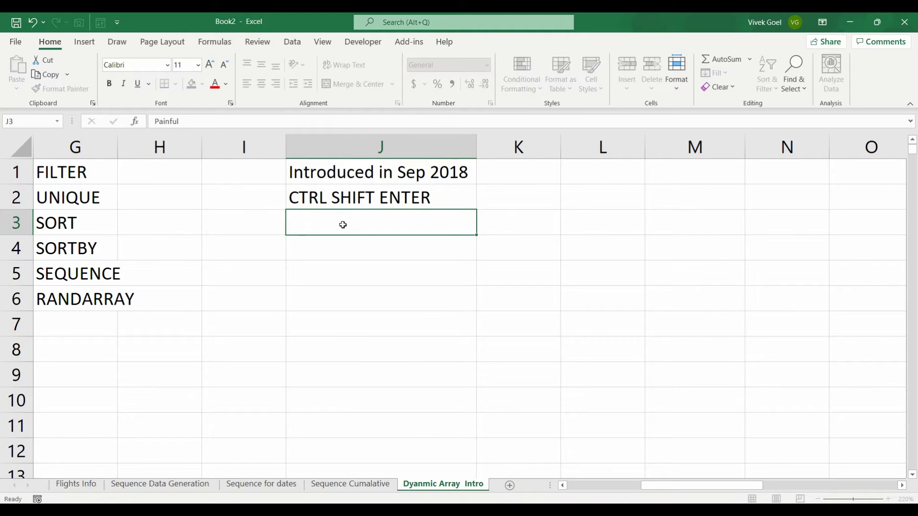
- Select the empty block K1:N10 beside the notes
key(Left)
key(Up)
key(Left)
key(Down)
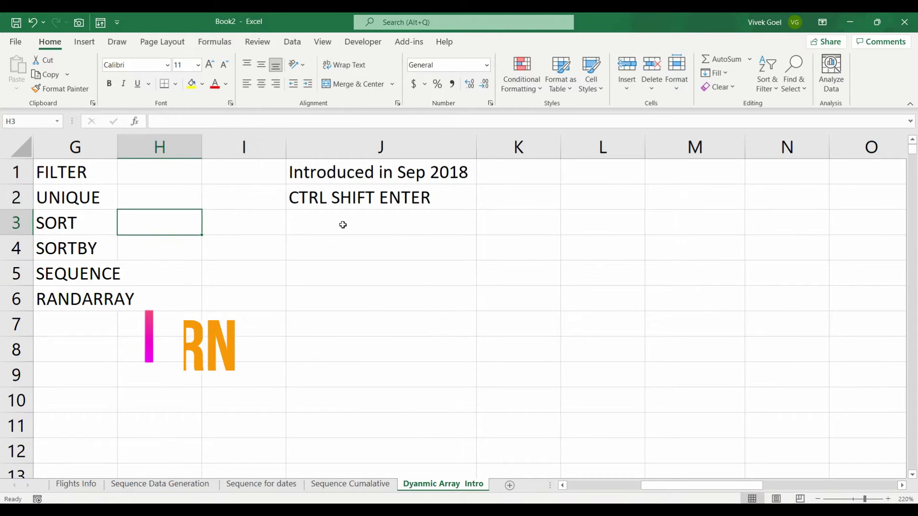
key(Up)
key(Right)
key(Right)
key(Right)
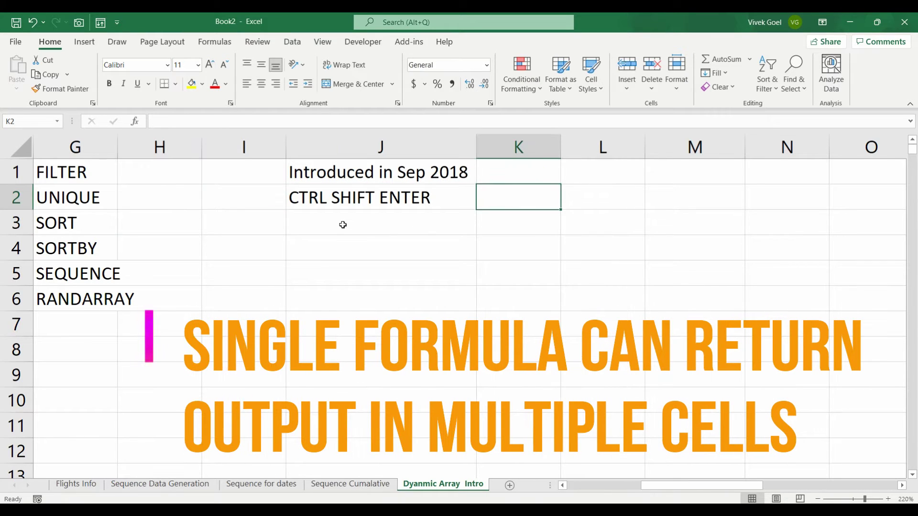
key(Up)
key(shift+Down)
key(shift+Down)
key(shift+Down)
key(shift+Down)
key(shift+Down)
key(shift+Down)
key(shift+Down)
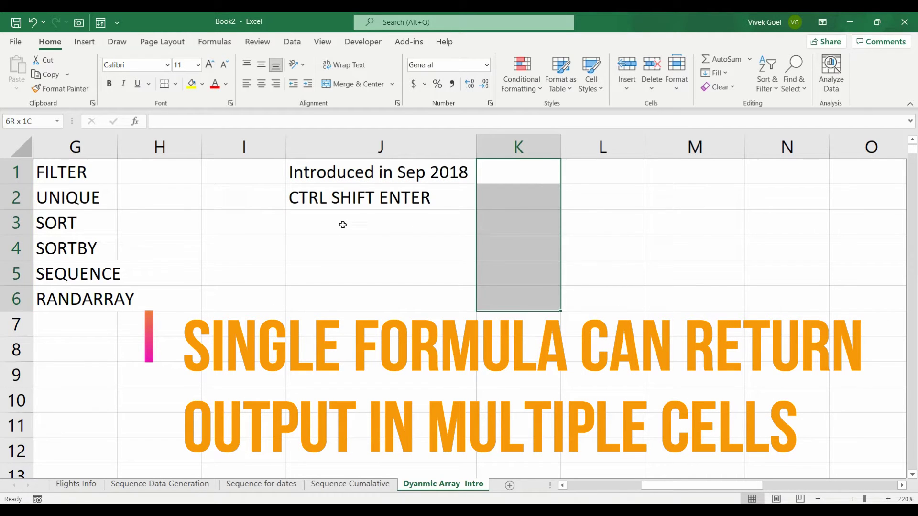
key(shift+Right)
key(shift+Down)
key(shift+Right)
key(shift+Down)
key(shift+Right)
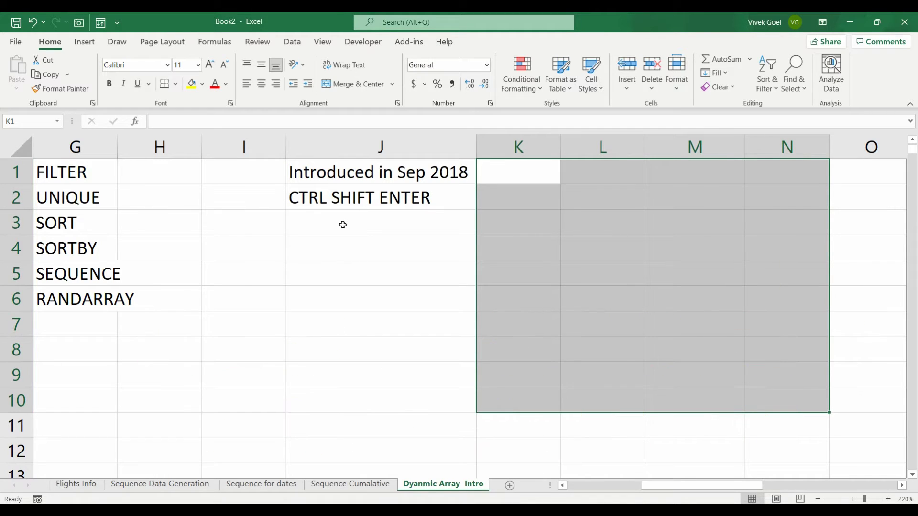
- Type 'Practical Usecases' in J3, then cancel the entry
key(Left)
key(Down)
key(Down)
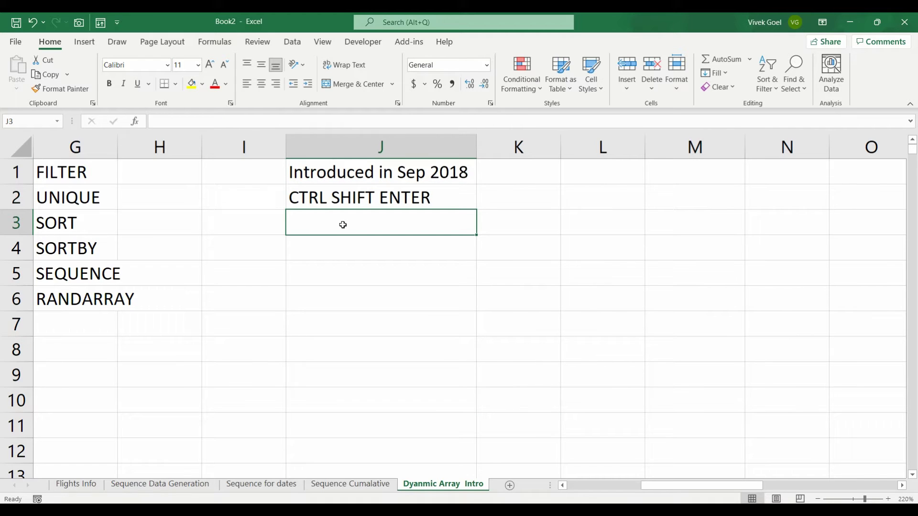
text(Practica)
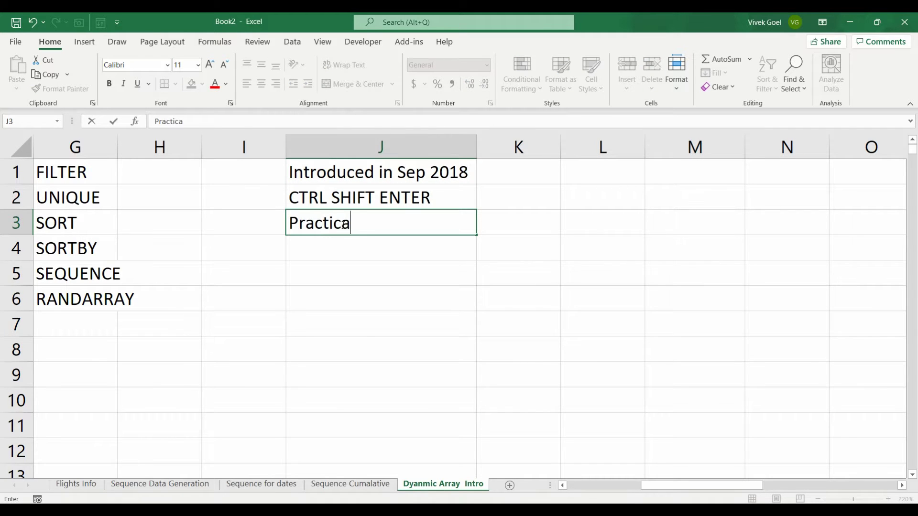
text(l Usecases)
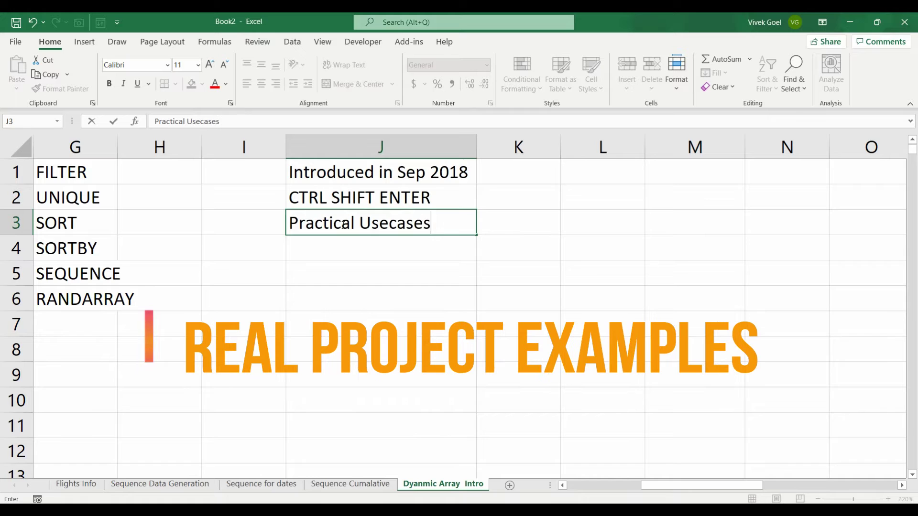
key(Escape)
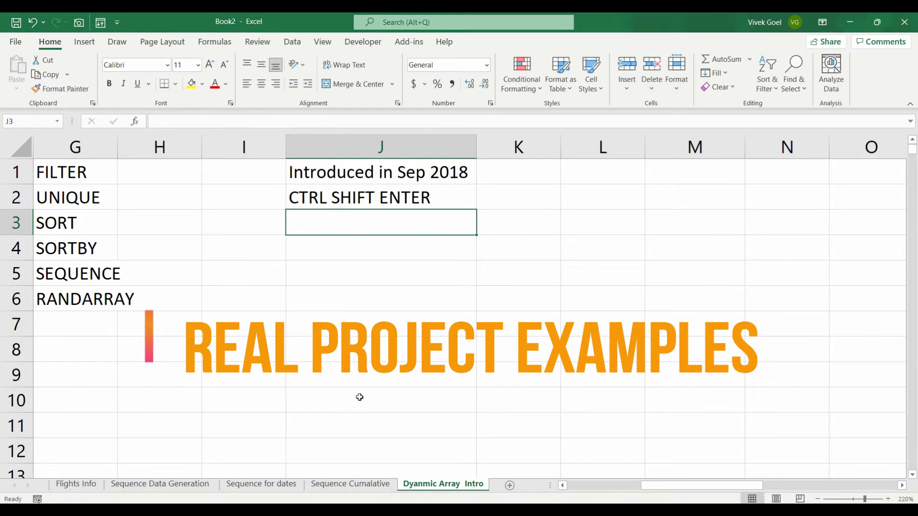
- On the Sequence Data Generation sheet, start a SEQUENCE formula in A2 under id
click(204, 484)
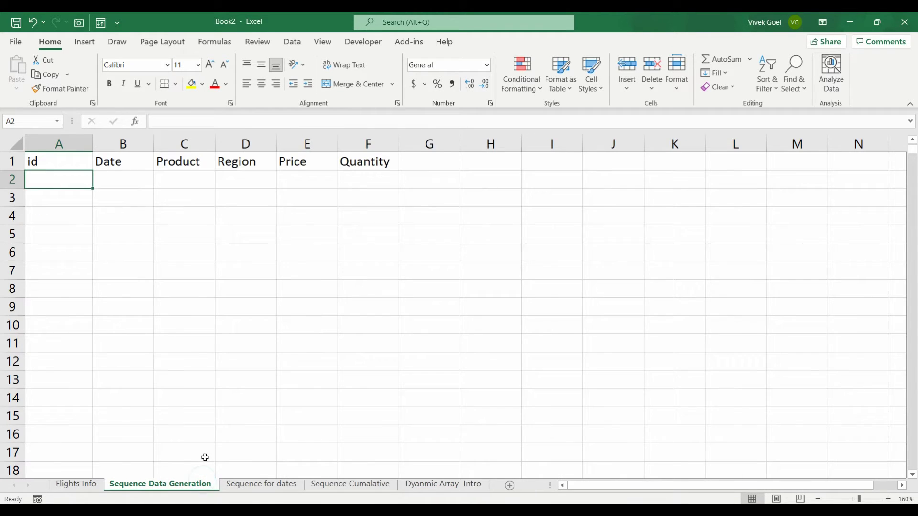
key(Up)
key(Right)
key(Right)
key(Right)
key(Right)
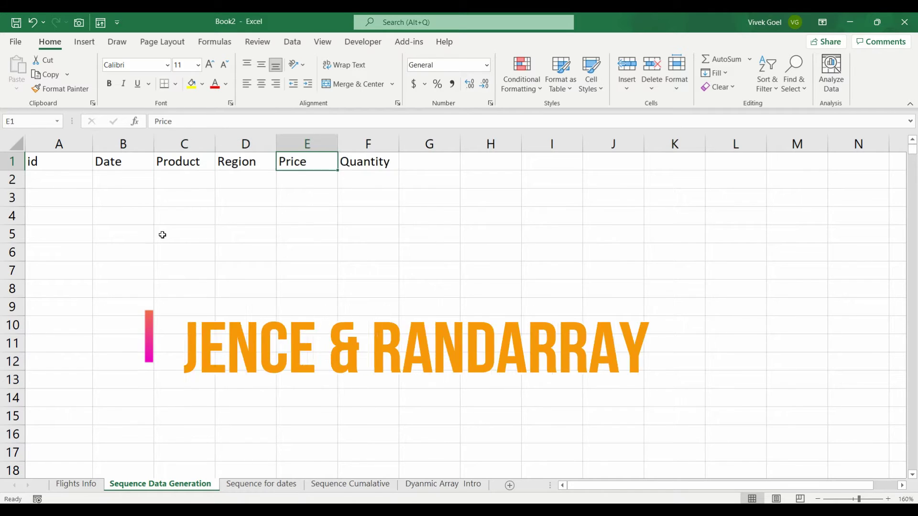
key(Right)
key(Down)
key(Left)
key(Left)
key(Left)
key(Left)
key(Left)
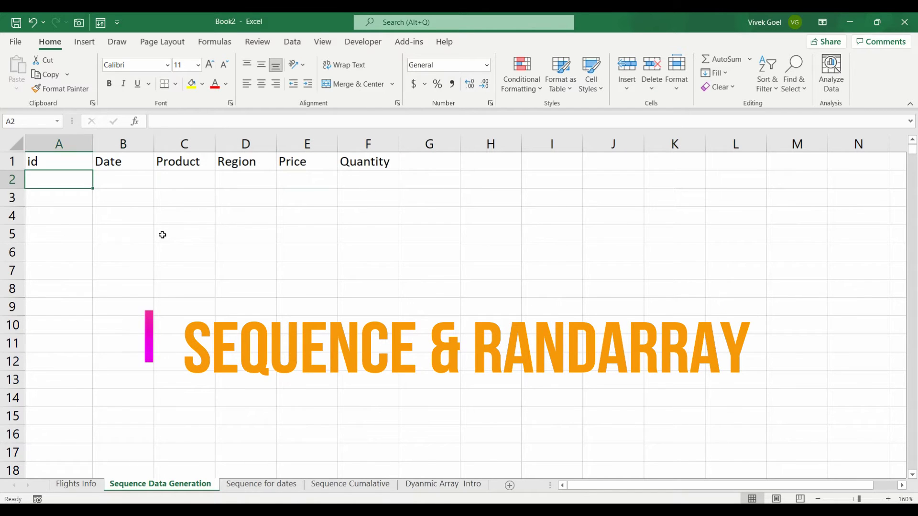
text(=seq)
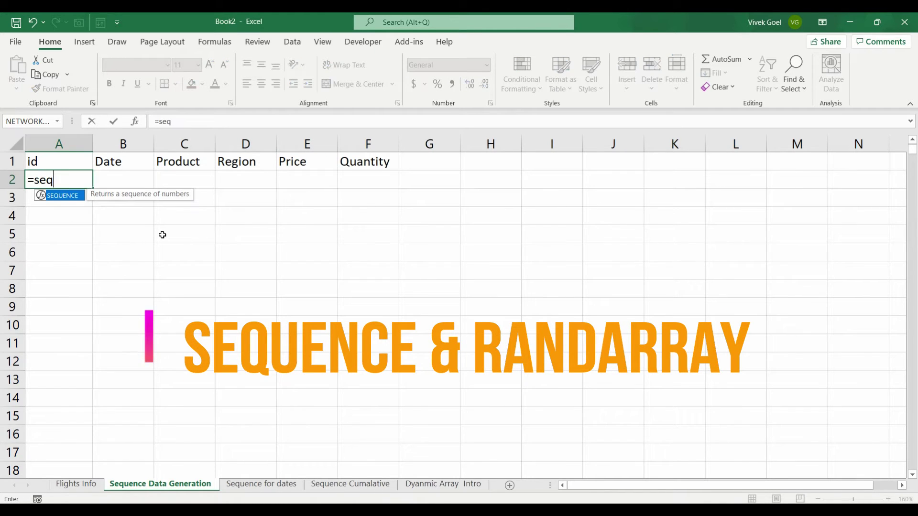
key(Tab)
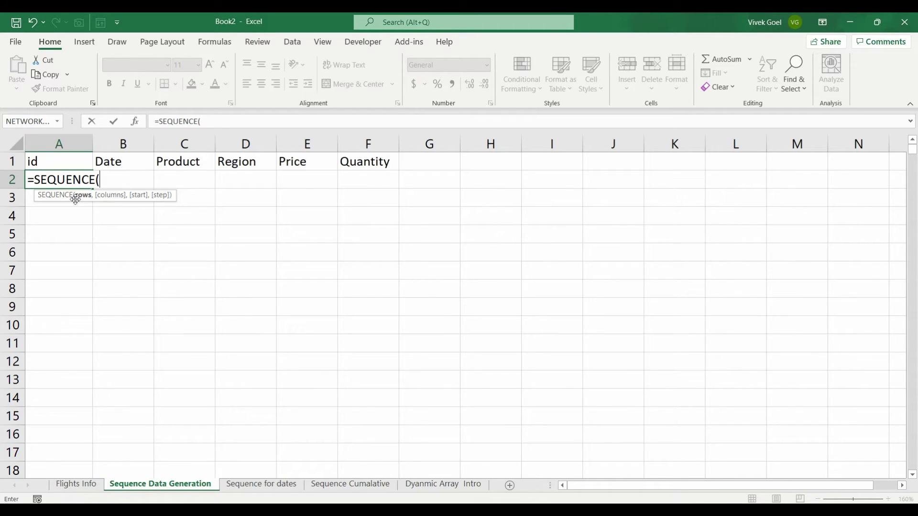
- Swap the formula for a RANDARRAY start, then abandon the entry in A2
key(BackSpace)
key(BackSpace)
key(BackSpace)
key(BackSpace)
key(BackSpace)
key(BackSpace)
key(BackSpace)
key(BackSpace)
key(BackSpace)
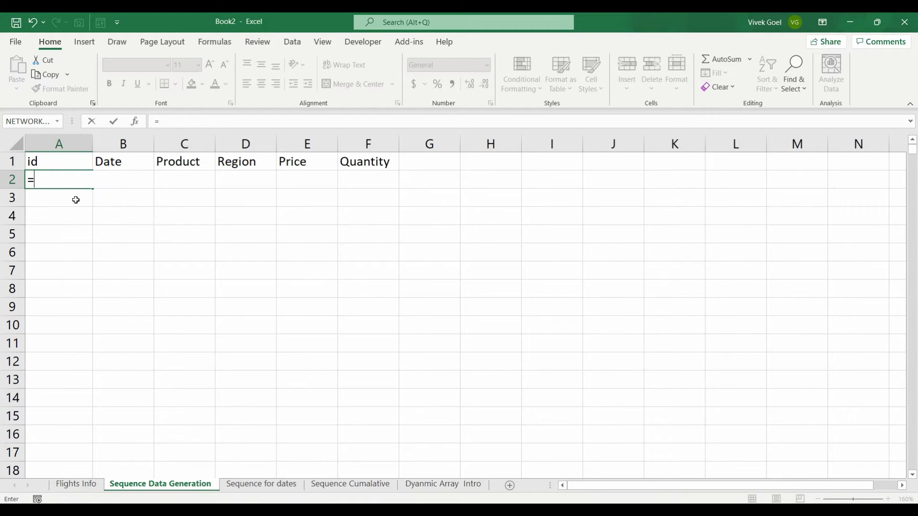
text(ran)
key(Down)
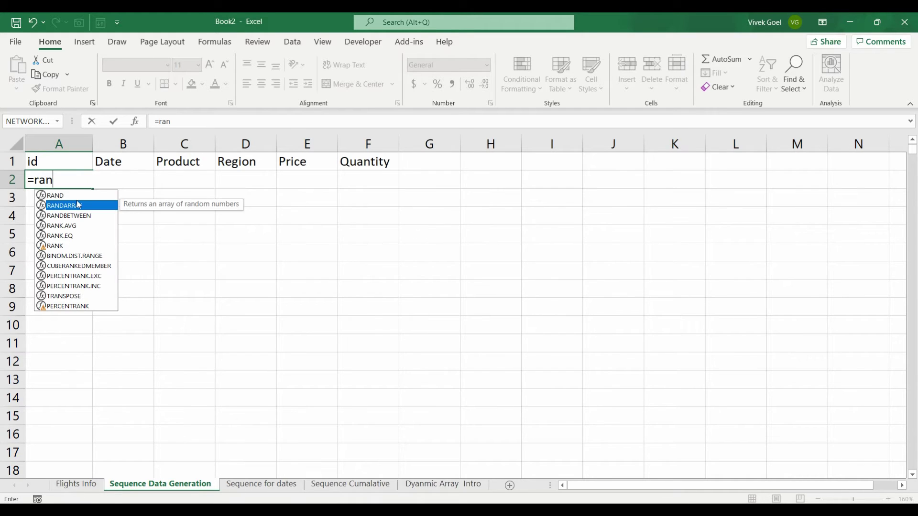
key(Tab)
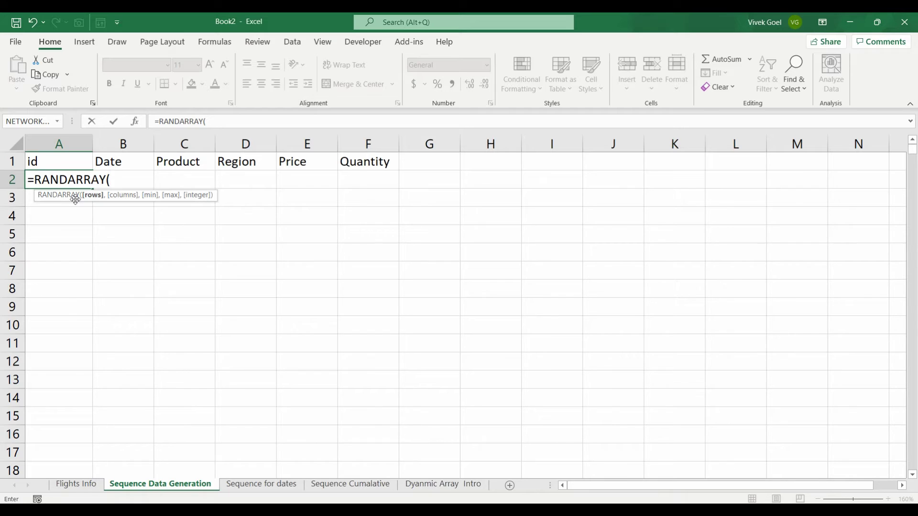
key(Escape)
- Enter =SEQUENCE(10) in A2 so ids 1 through 10 fill the column
text(=seq)
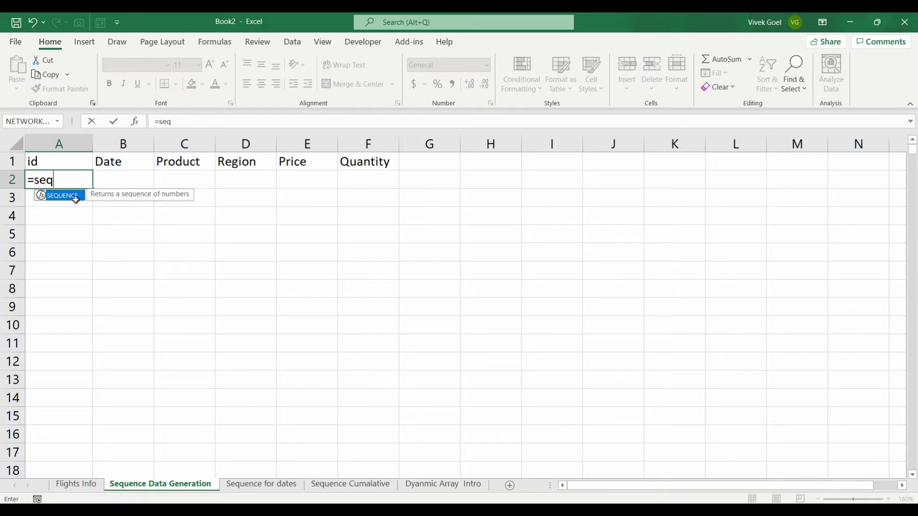
key(Tab)
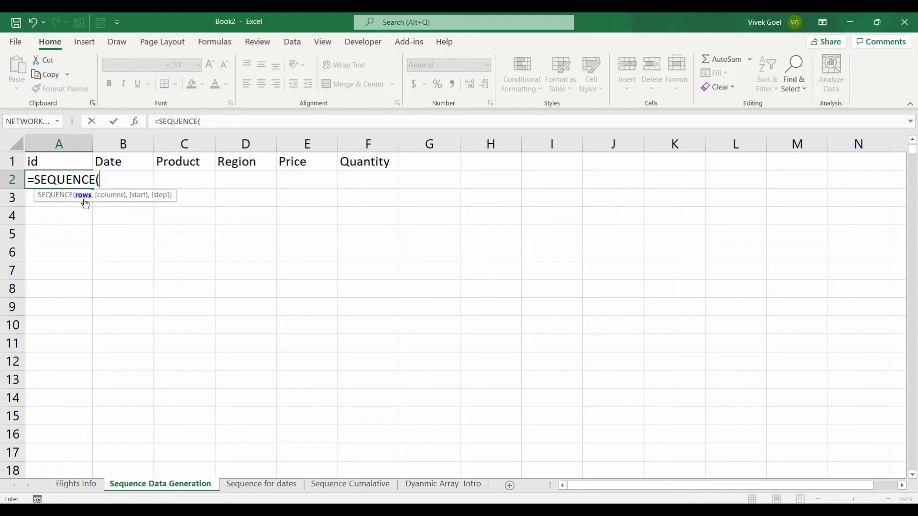
text(10))
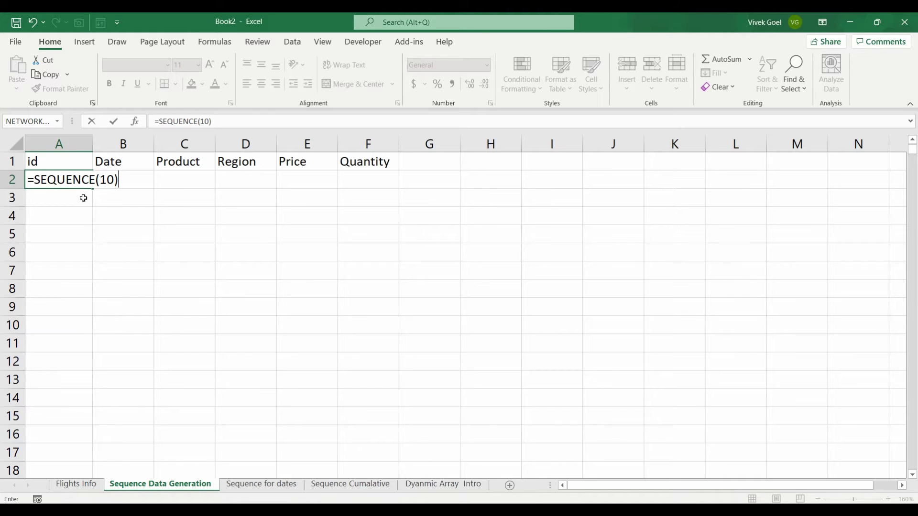
key(ctrl+Return)
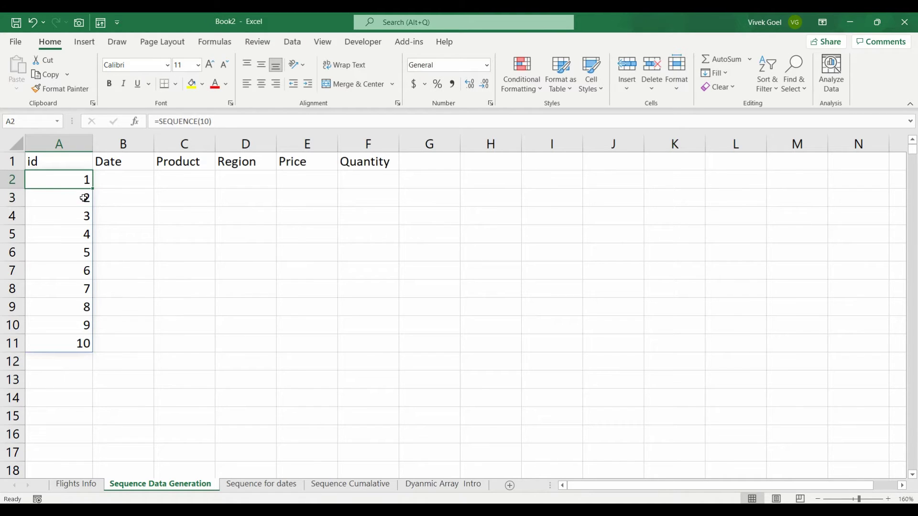
- Browse the generated ids and select the full spilled range A2:A11
key(Down)
key(Down)
key(Down)
key(Down)
key(Down)
key(Down)
key(Down)
key(Down)
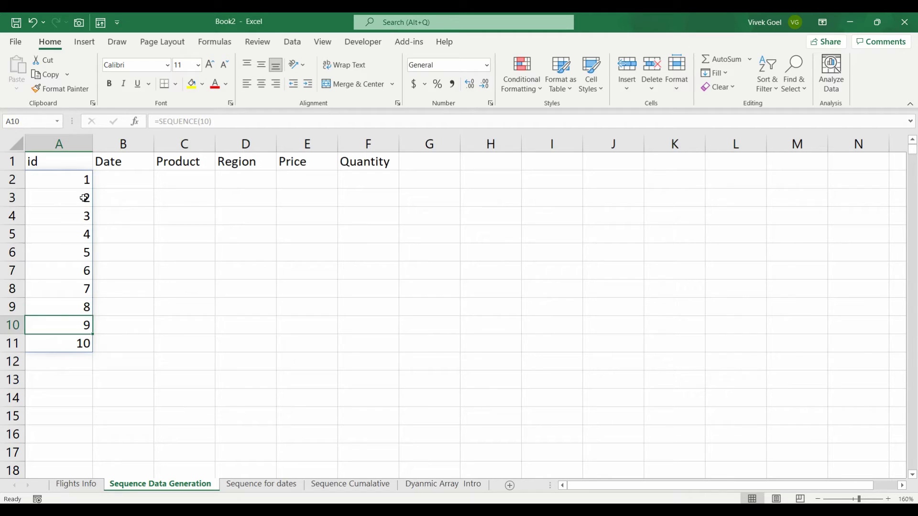
key(Down)
key(Up)
key(Up)
key(Up)
key(Up)
key(Up)
key(Up)
key(Up)
key(Up)
key(Up)
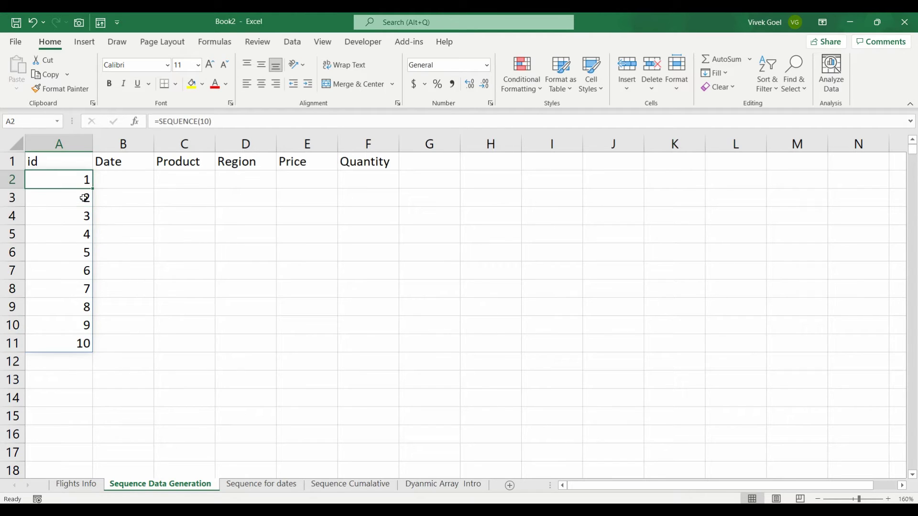
key(Right)
key(Right)
key(Down)
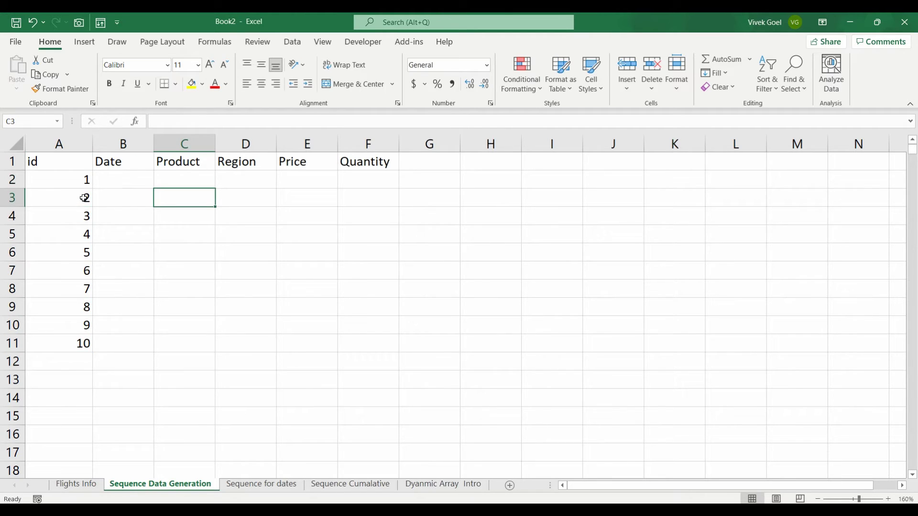
key(Left)
key(Up)
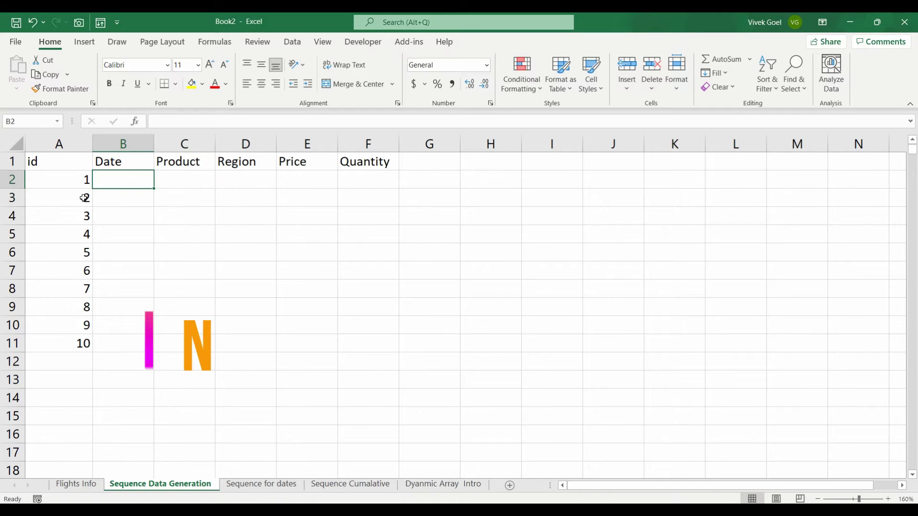
key(Left)
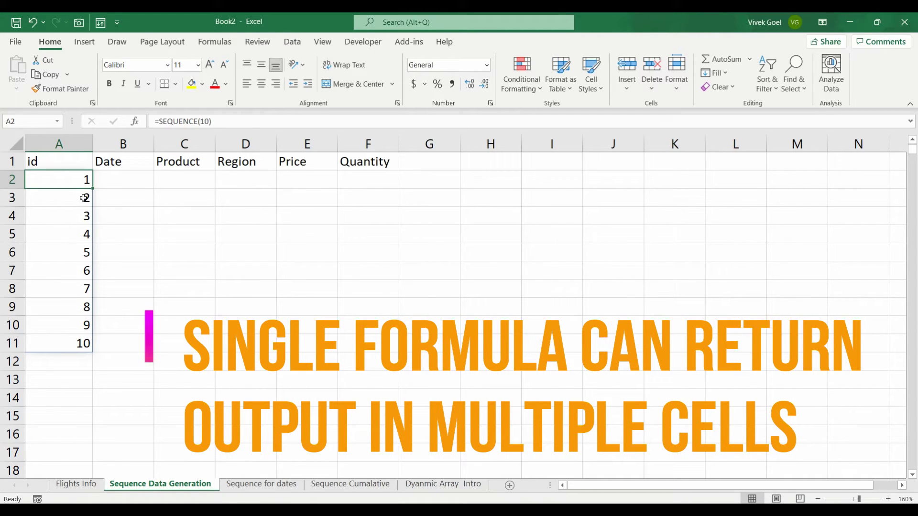
key(shift+Down)
key(shift+Down)
key(shift+Down)
key(shift+Down)
key(shift+Down)
key(shift+Down)
key(shift+Down)
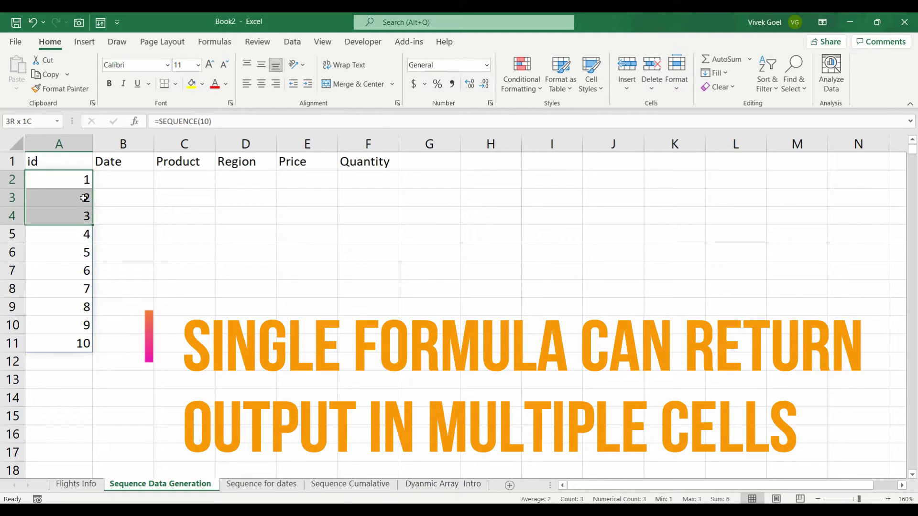
key(shift+Down)
key(shift+Down)
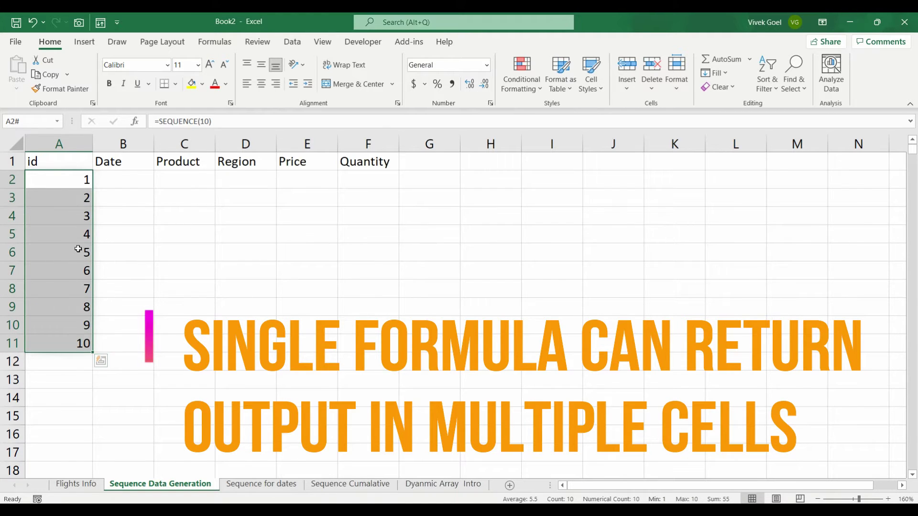
click(128, 244)
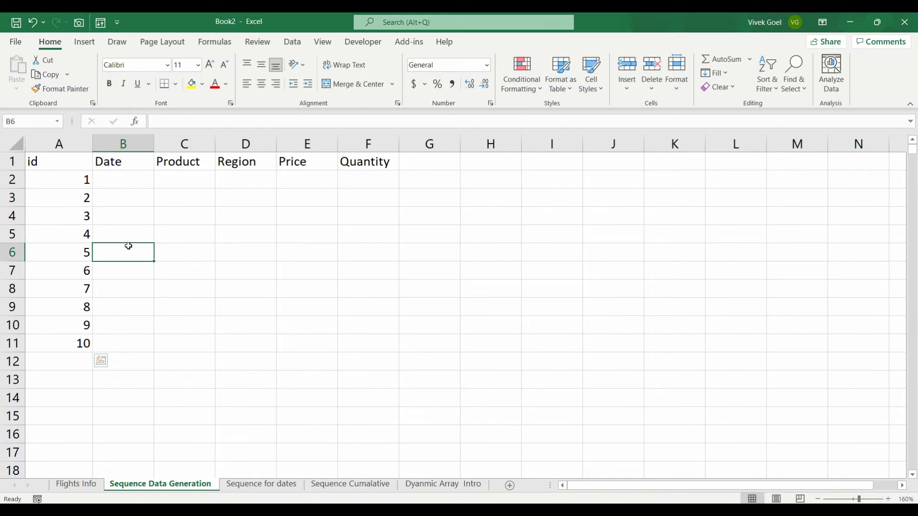
click(162, 222)
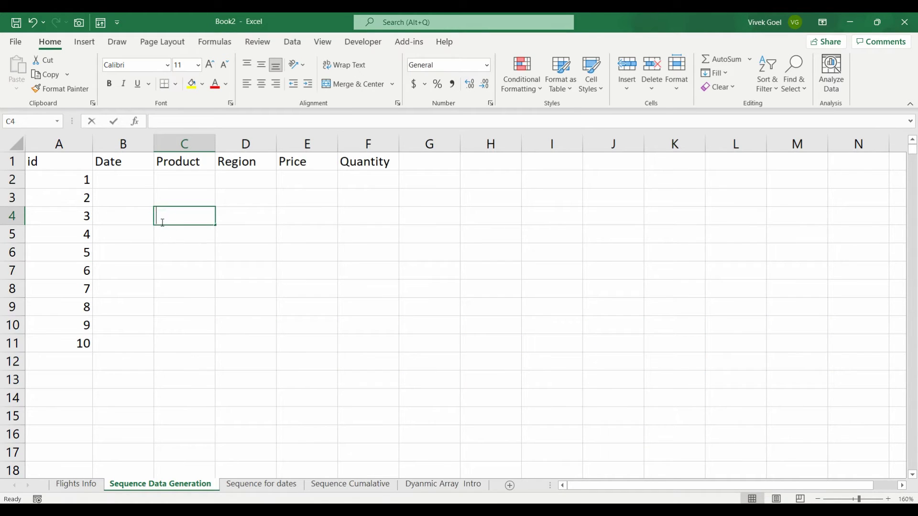
text(No CTRL SHI)
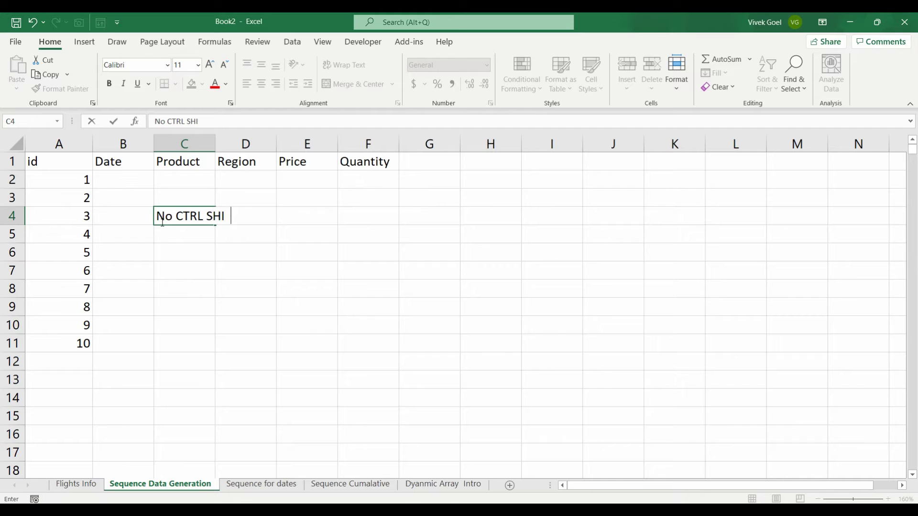
text(FT ENTER)
key(ctrl+Return)
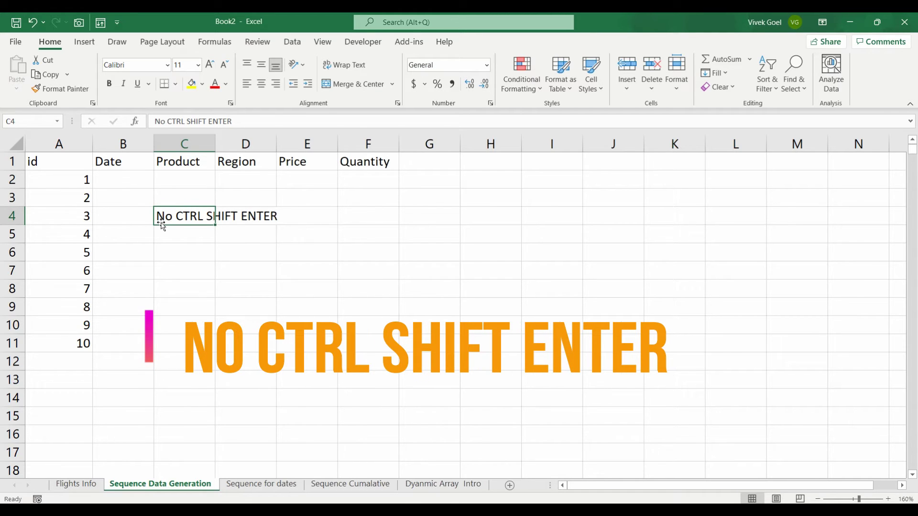
key(Delete)
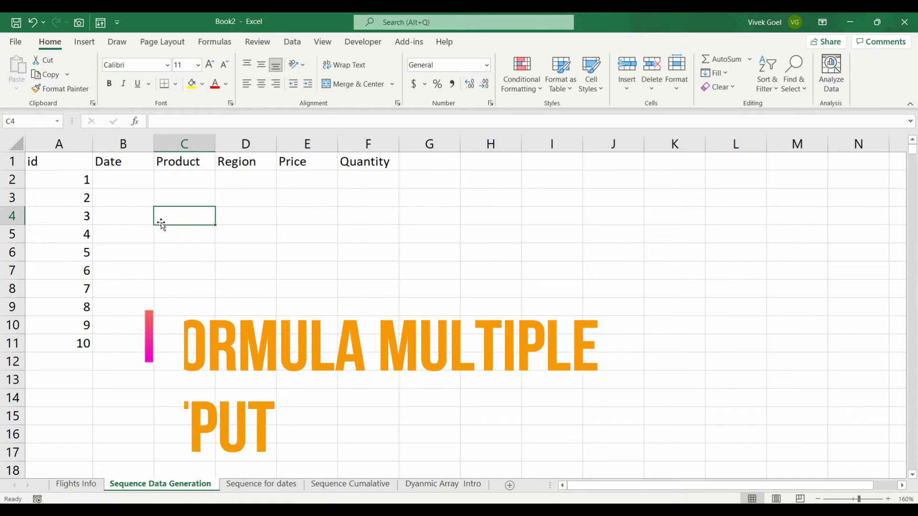
key(Left)
key(Left)
key(Up)
key(Up)
key(shift+Down)
key(shift+Down)
key(shift+Down)
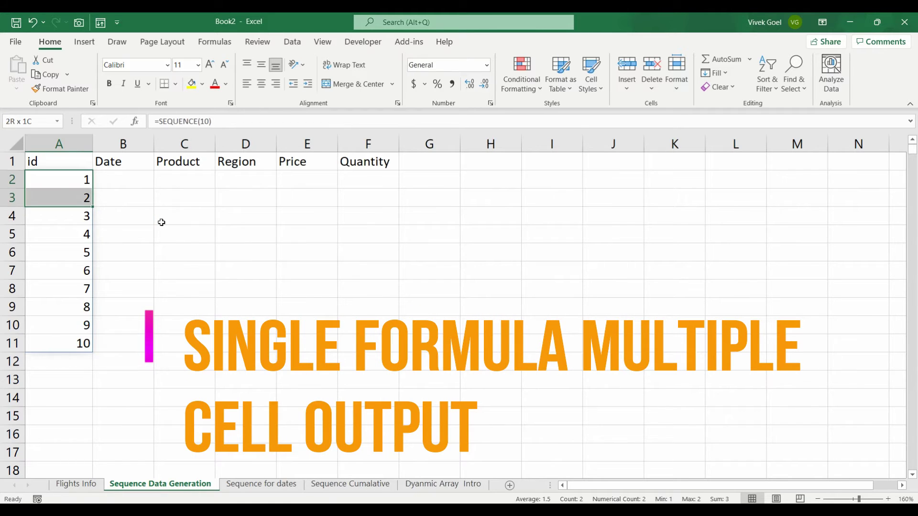
key(shift+Down)
key(shift+Down)
key(shift+Down)
key(shift+Down)
key(shift+Down)
key(shift+Down)
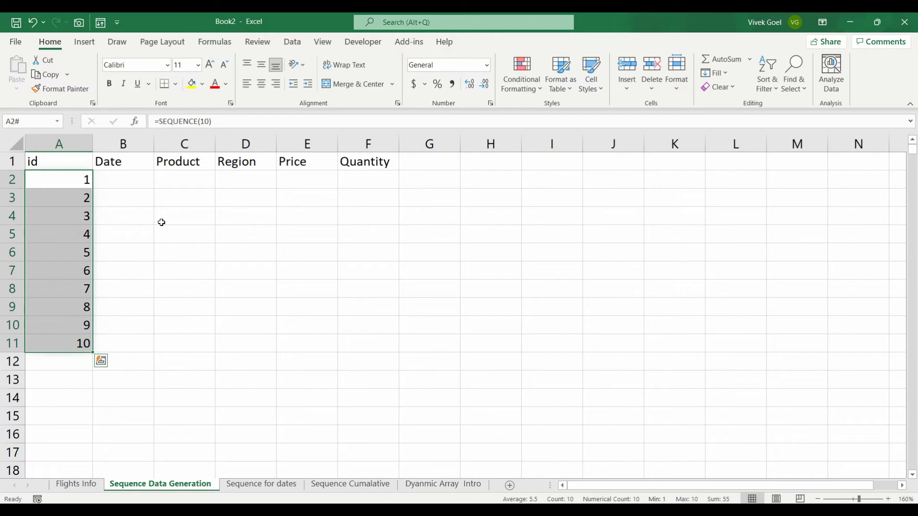
key(Right)
key(Left)
key(Right)
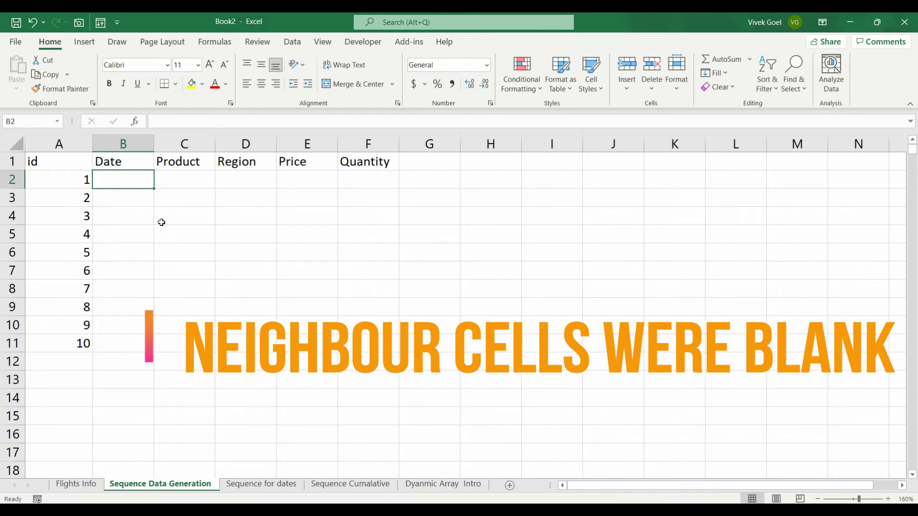
key(Down)
key(Down)
key(Down)
key(Down)
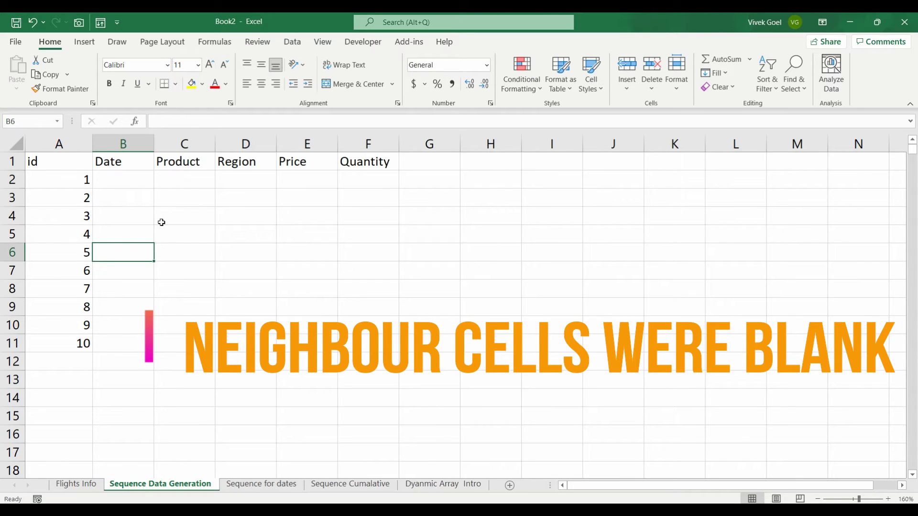
key(Left)
key(Up)
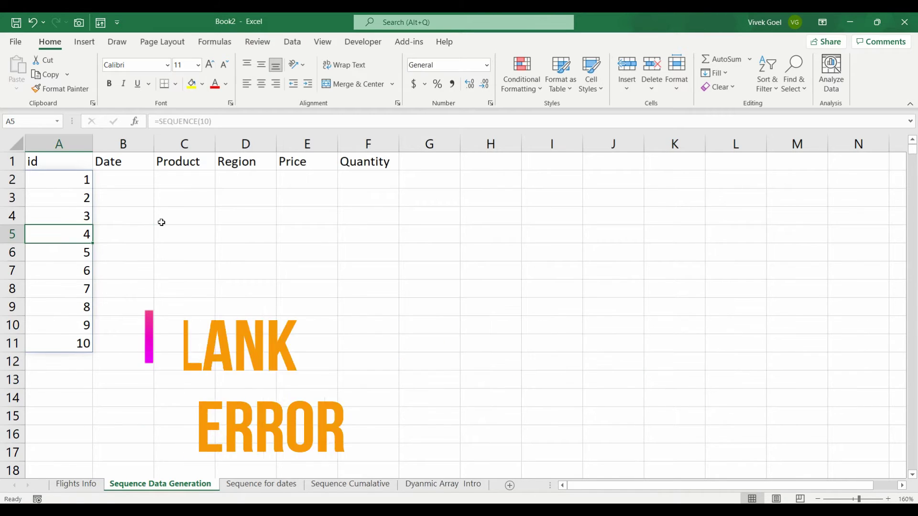
- Type 'Hey' in A5 to trigger #SPILL!, then delete it to restore the ids
text(Hey)
key(Return)
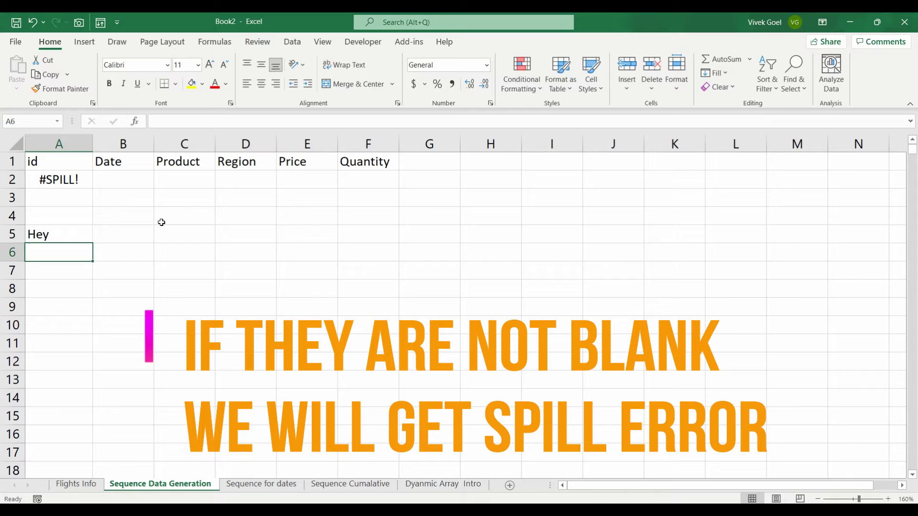
key(Up)
key(Up)
key(Up)
key(Up)
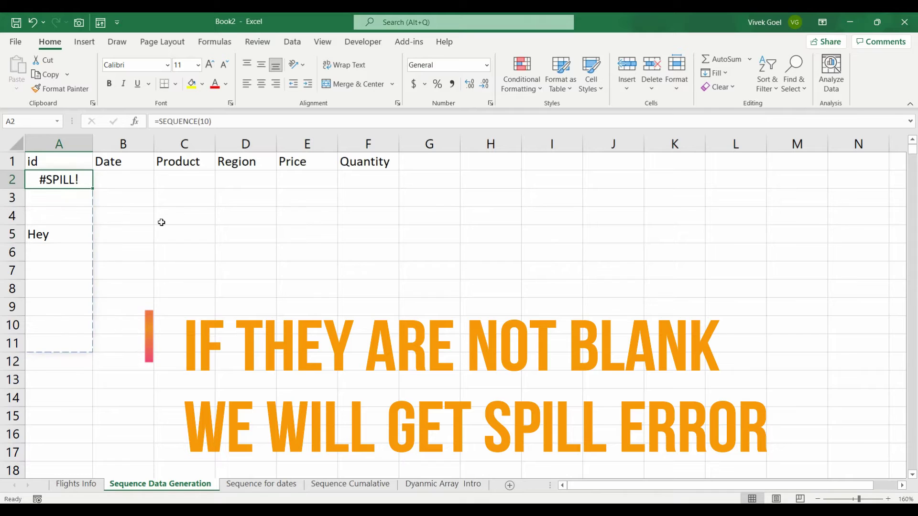
click(62, 238)
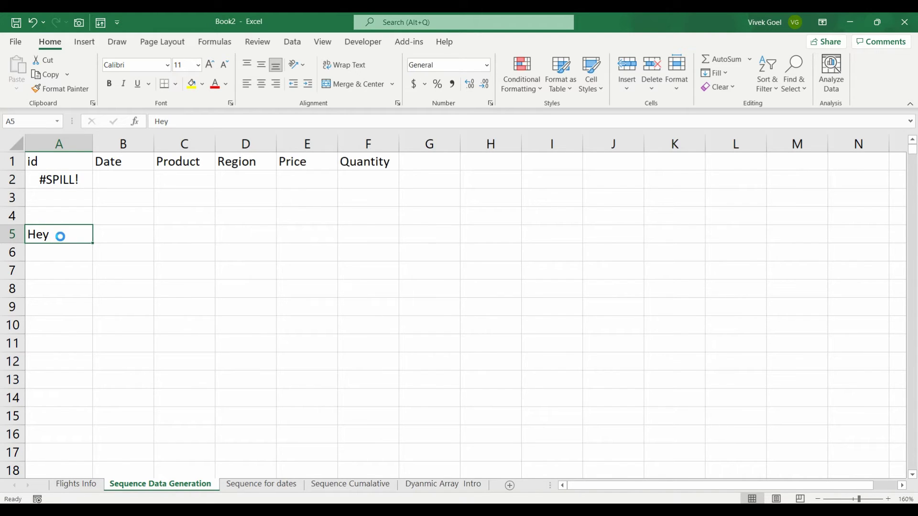
key(Delete)
key(Up)
key(Up)
key(Up)
key(Down)
key(Down)
key(Down)
key(Down)
key(Down)
key(Down)
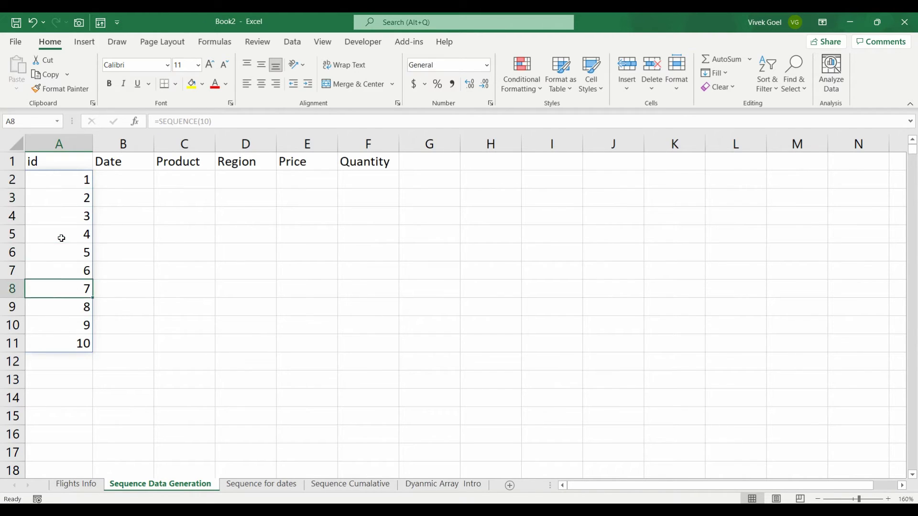
key(Down)
key(Down)
key(Down)
- Edit A2's formula to =SEQUENCE(1000) in the formula bar
click(82, 179)
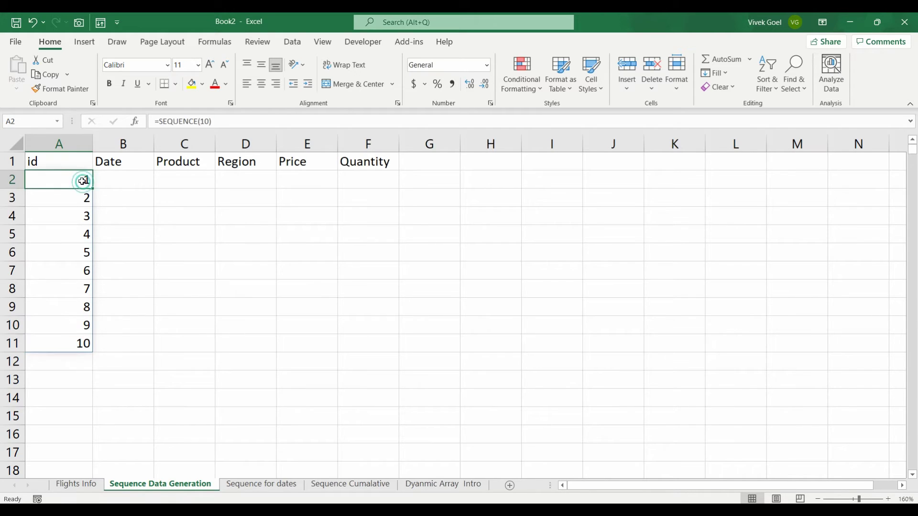
click(209, 122)
text(0)
key(Return)
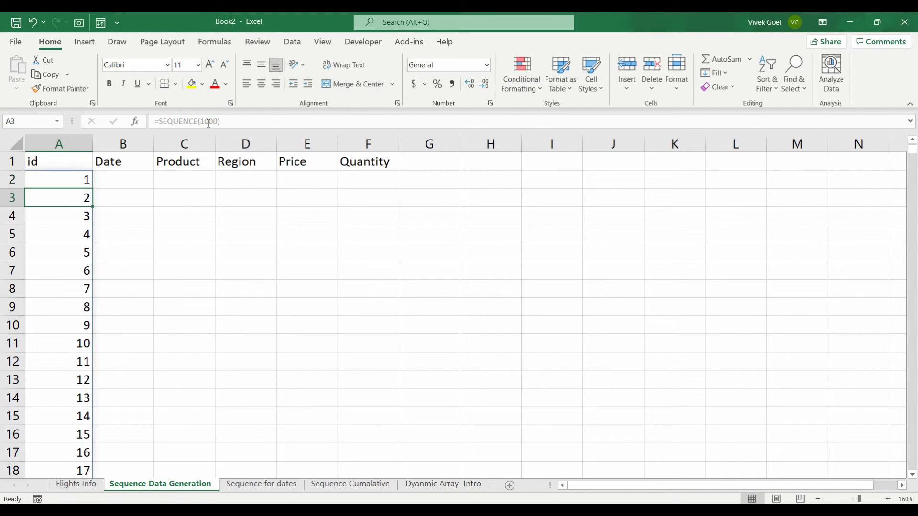
- Fill the Date column with =RANDBETWEEN(TODAY()-7000,TODAY()), formatted as Short Date
key(Up)
key(Right)
text(=rand)
key(Tab)
text(TODAY()-7000,TODAY()))
key(ctrl+Return)
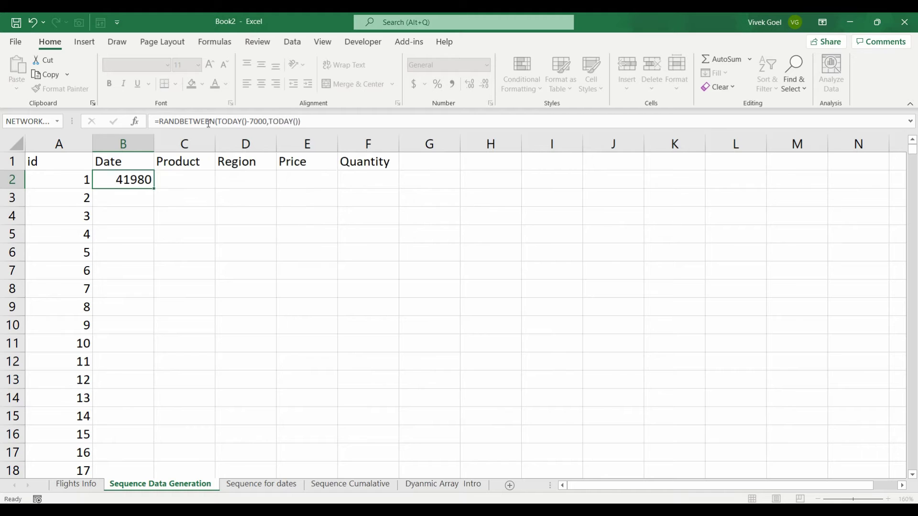
double_click(153, 189)
click(486, 64)
click(471, 200)
- Fill the Product column with =CONCAT("Product ",RANDBETWEEN(1,10))
click(219, 180)
text(=con)
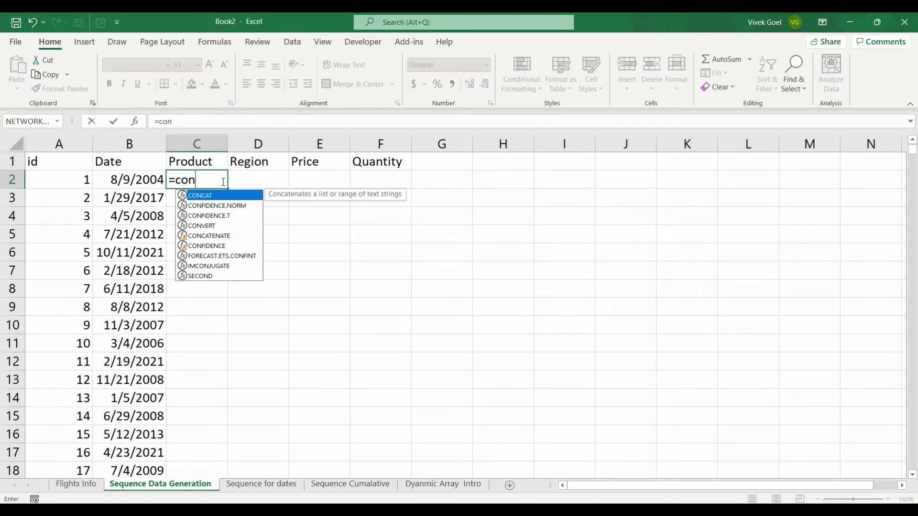
key(Tab)
text("Product ",RANDBETWEEN(1,10)))
key(ctrl+Return)
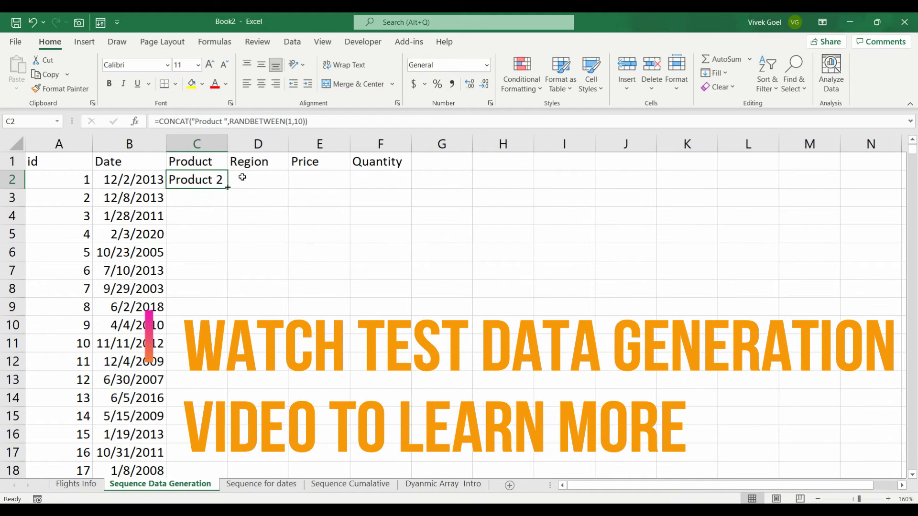
key(Down)
click(196, 180)
double_click(228, 188)
- Enter a CHOOSE formula in D2 picking North, South, East or West randomly
click(254, 181)
text(=cho)
key(Tab)
text(RANDBETWEEN()
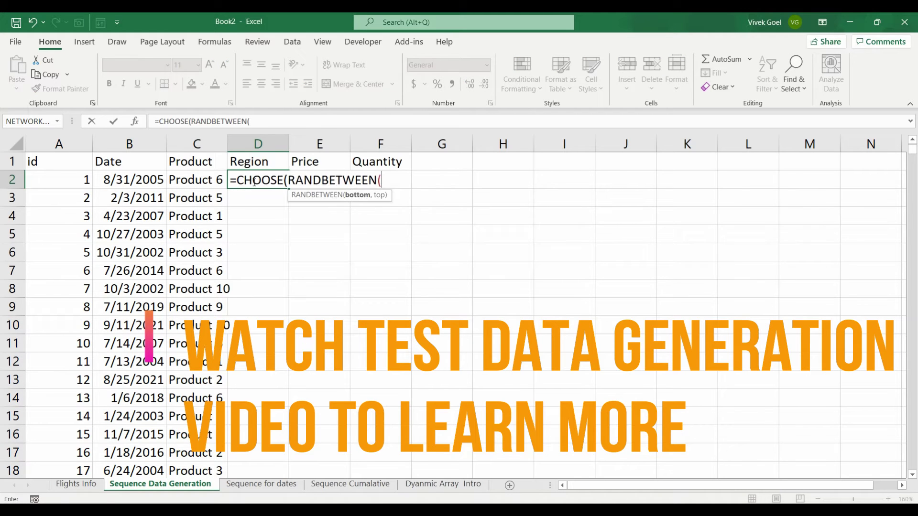
text(1,4),"North","South","East","We)
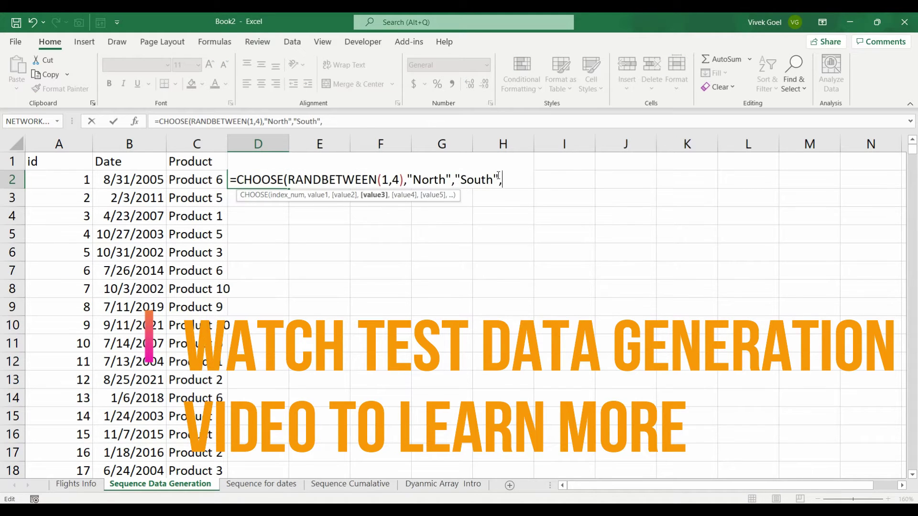
text(st"))
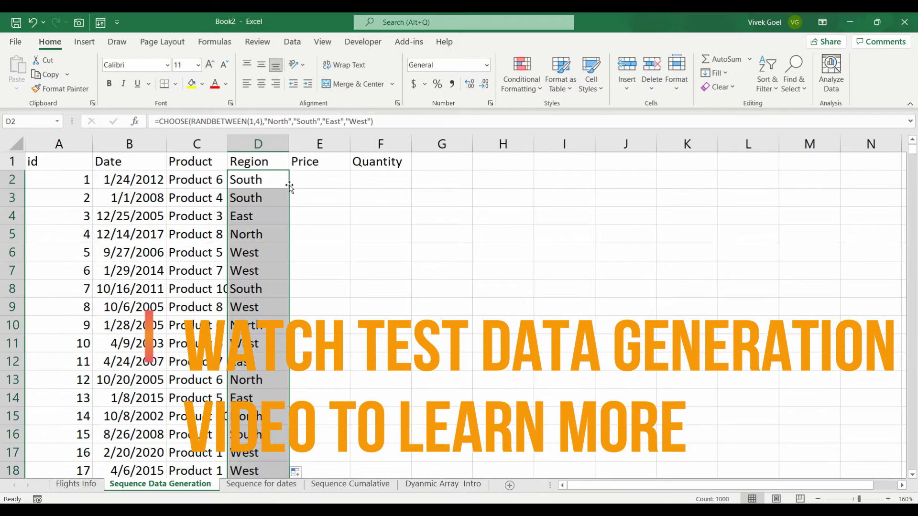
click(313, 186)
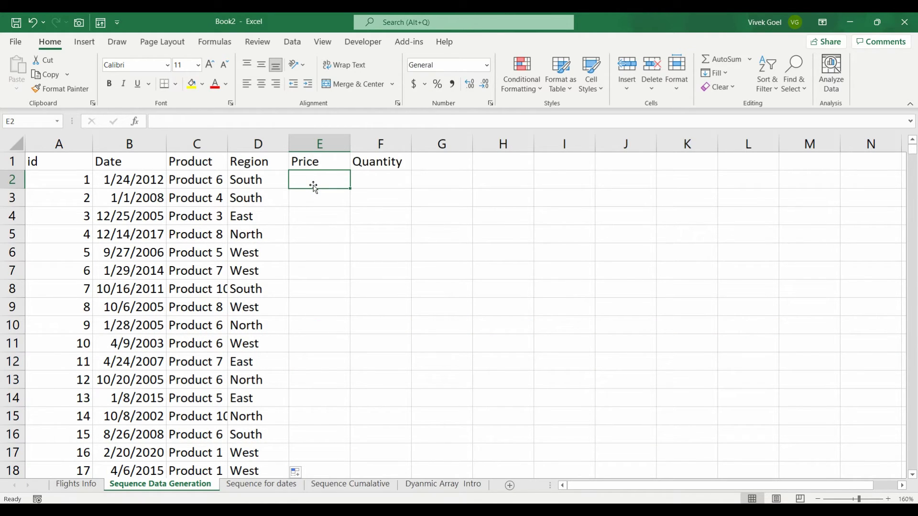
- Enter =RANDARRAY(1000,2,1,100,TRUE) in E2 for integer Price and Quantity values
key(Up)
key(shift+Right)
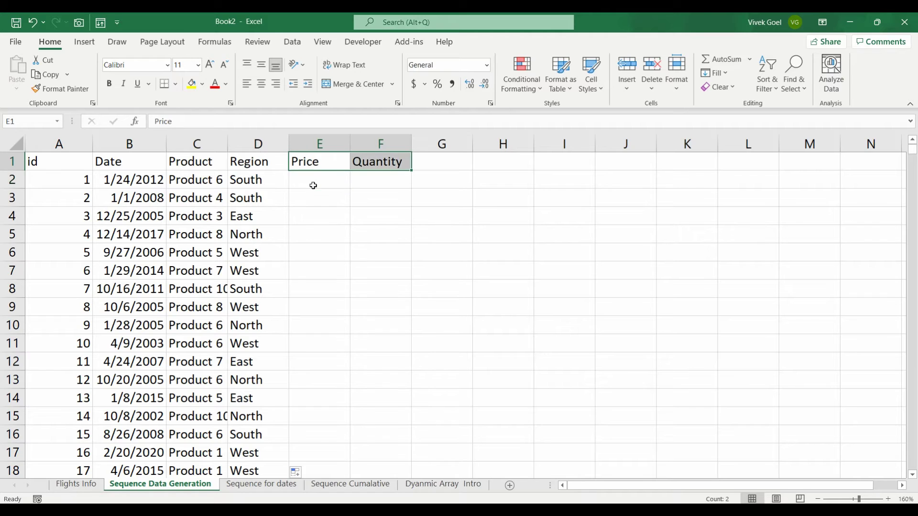
key(Down)
text(=ran)
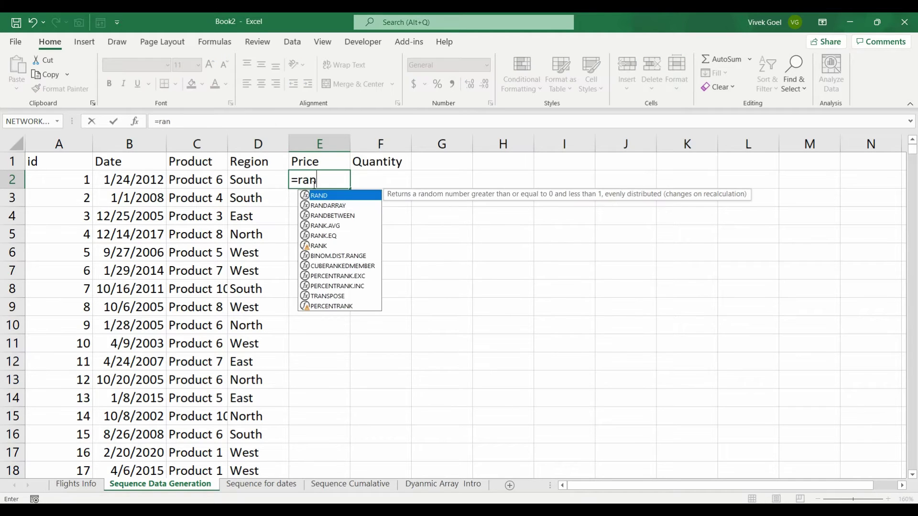
key(Down)
key(Tab)
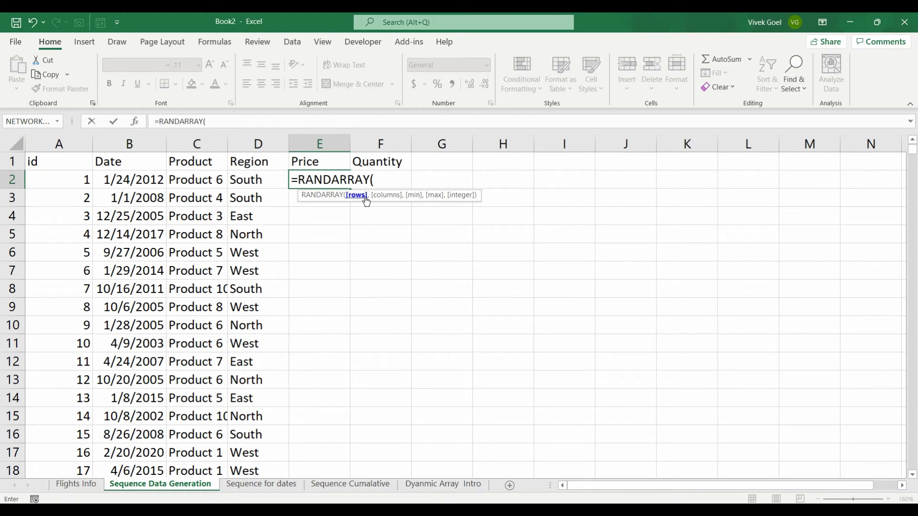
text(000,)
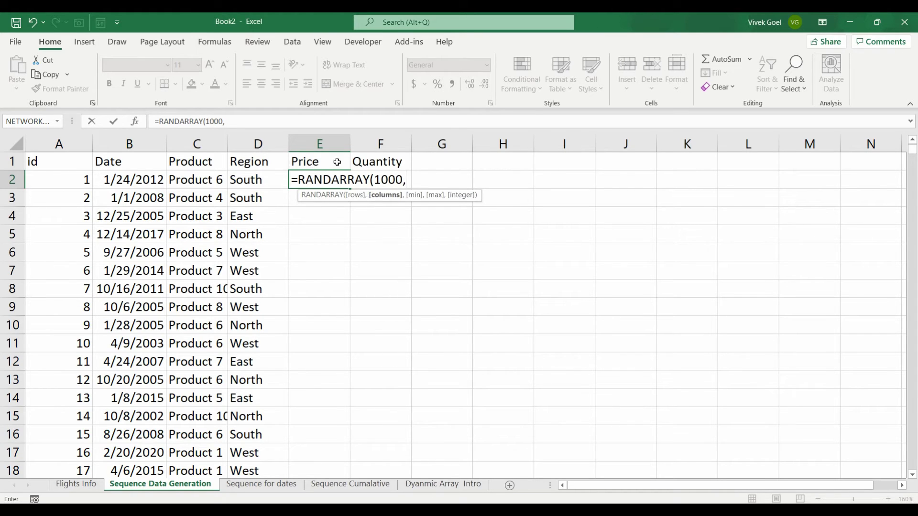
text(2)
text(,)
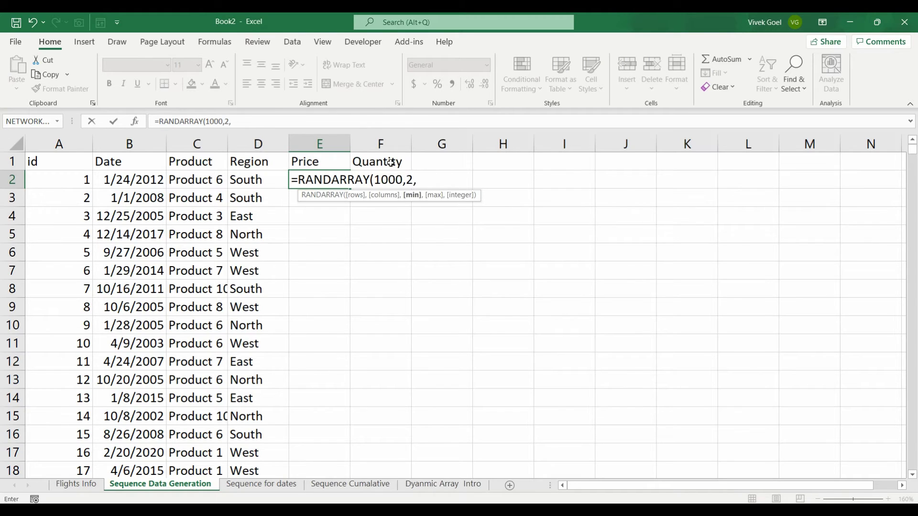
text(1,100,)
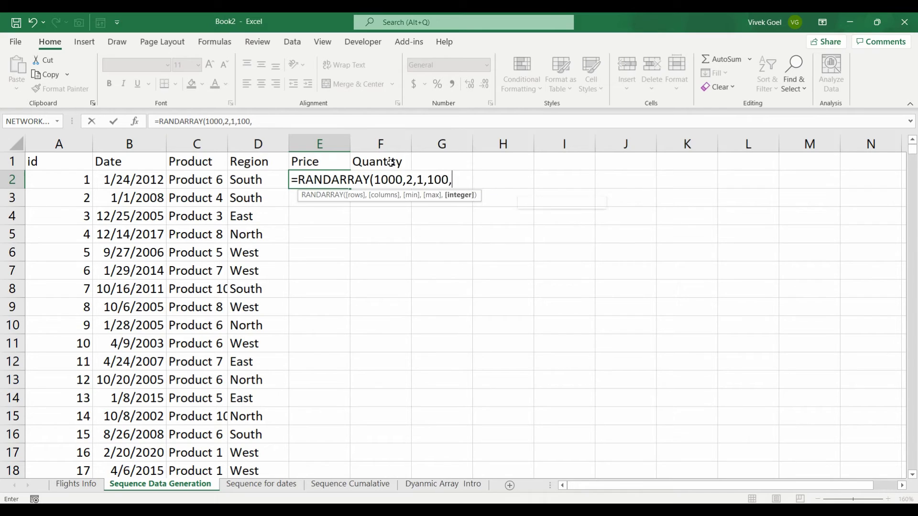
key(Down)
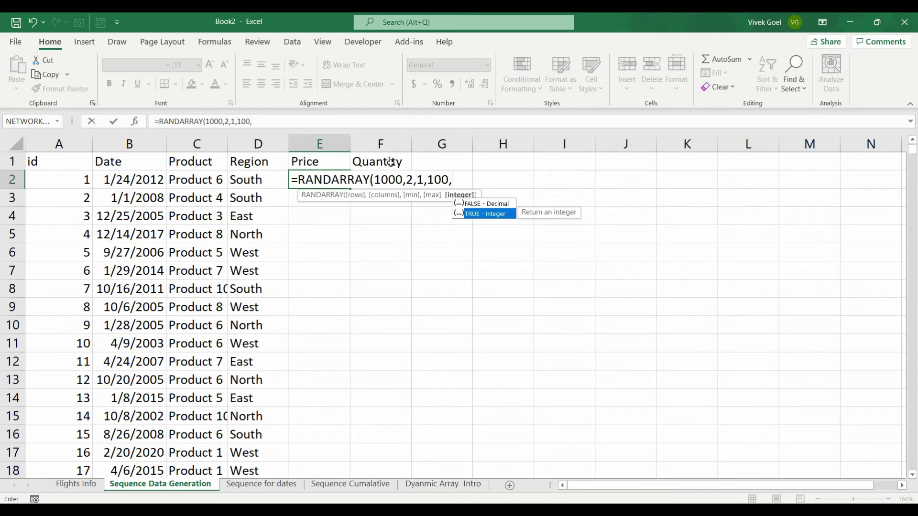
key(Tab)
key(ctrl+Return)
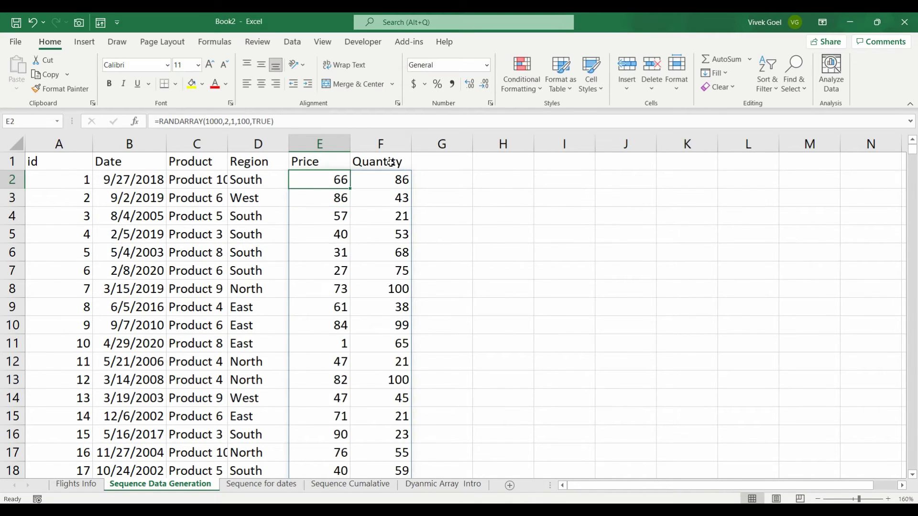
- Check the generated values along row 2 and down the Region column
key(Right)
key(Left)
key(Left)
key(Left)
key(Left)
key(Left)
key(Right)
key(Right)
key(Right)
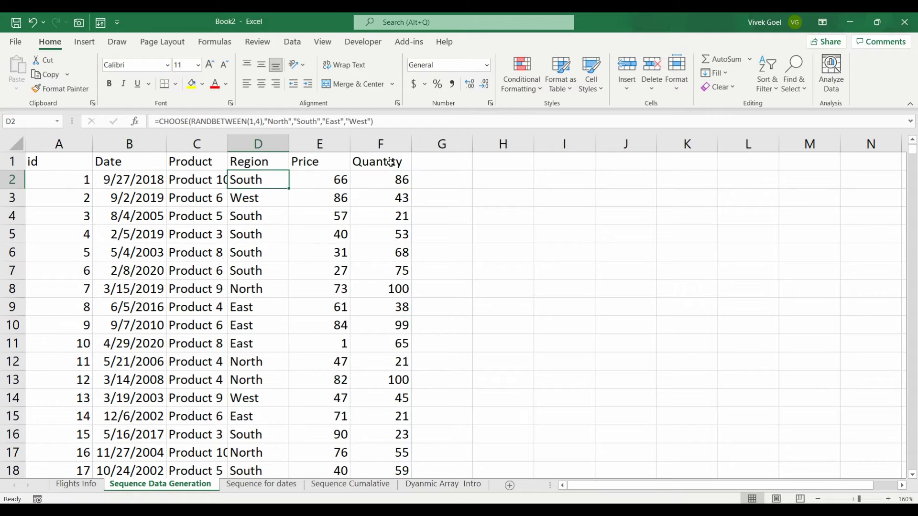
key(Down)
key(Down)
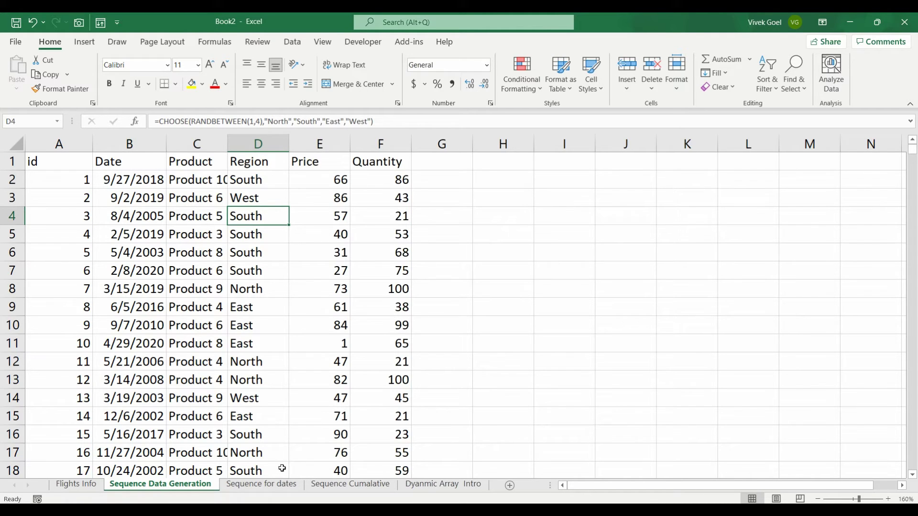
- On the Sequence for dates sheet, cancel a stray 'Number' entry in A2
click(281, 484)
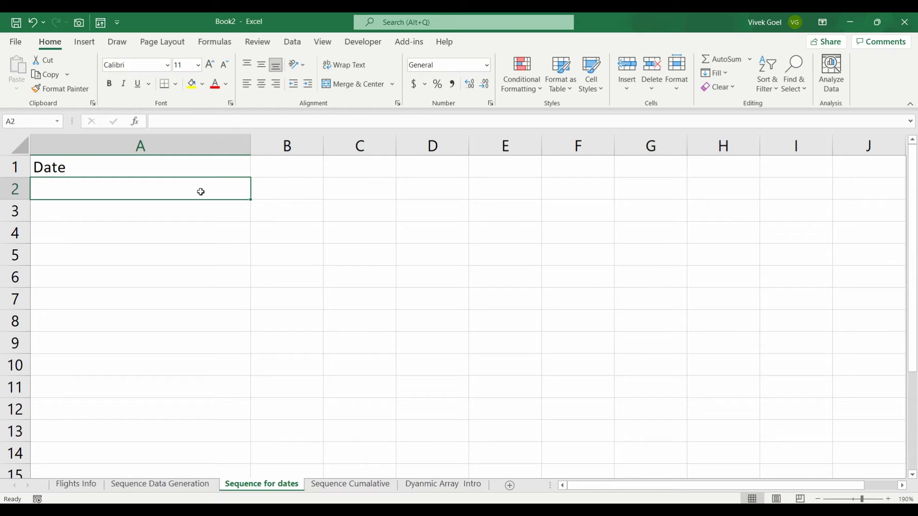
text(=)
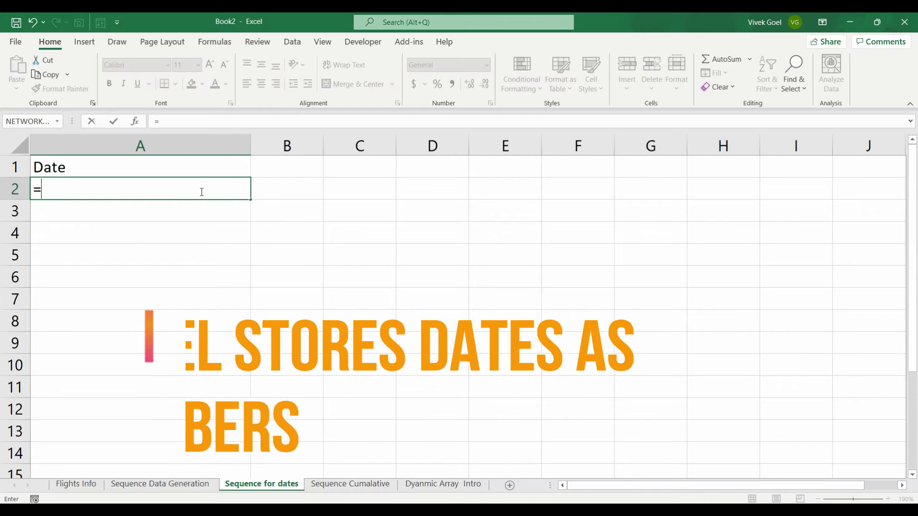
key(BackSpace)
text(Number)
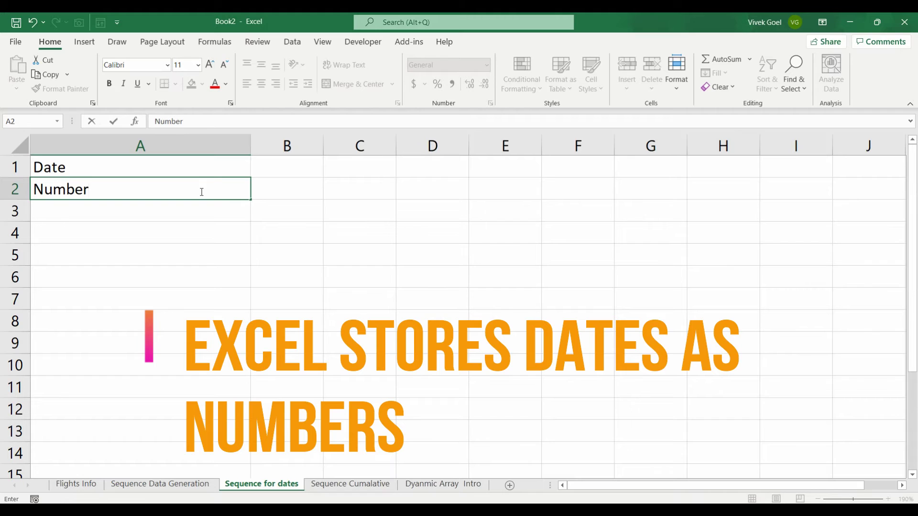
key(Escape)
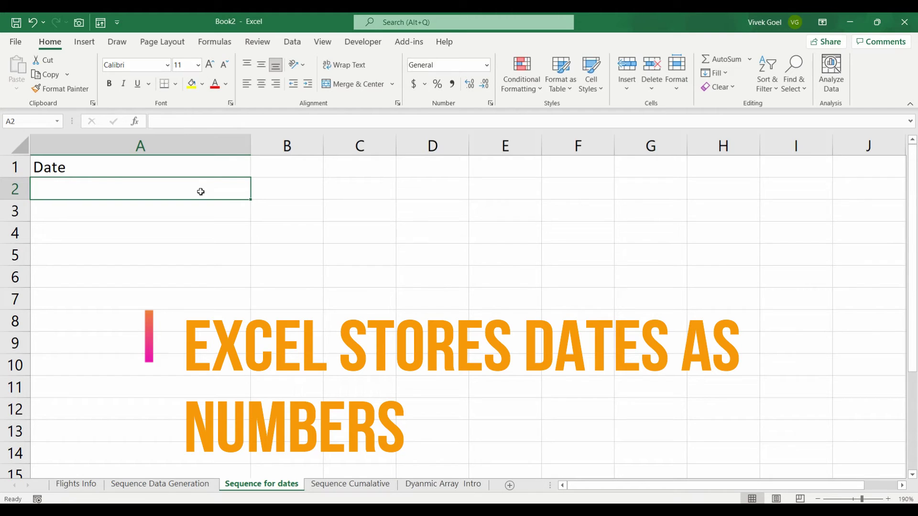
- Enter =SEQUENCE(1096,,"1/1/2019",1) in A2, replacing the initial 365*3 count
text(=)
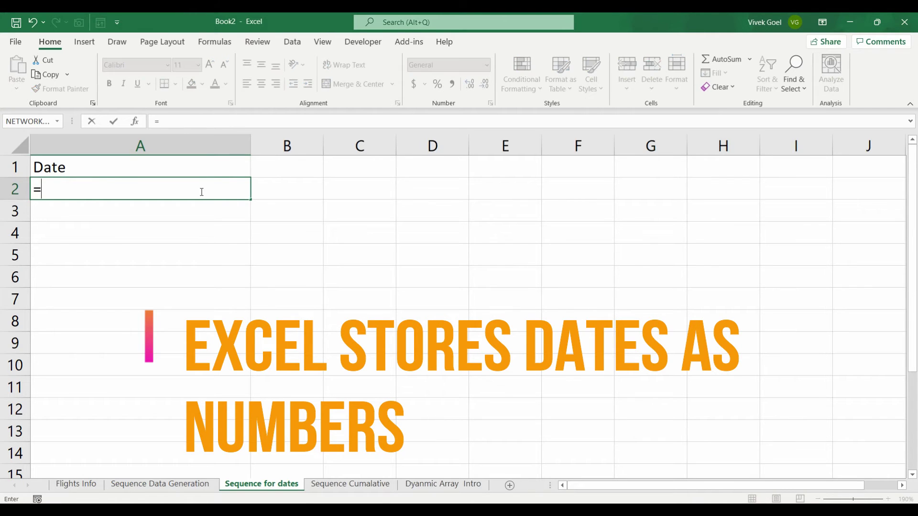
text(seq)
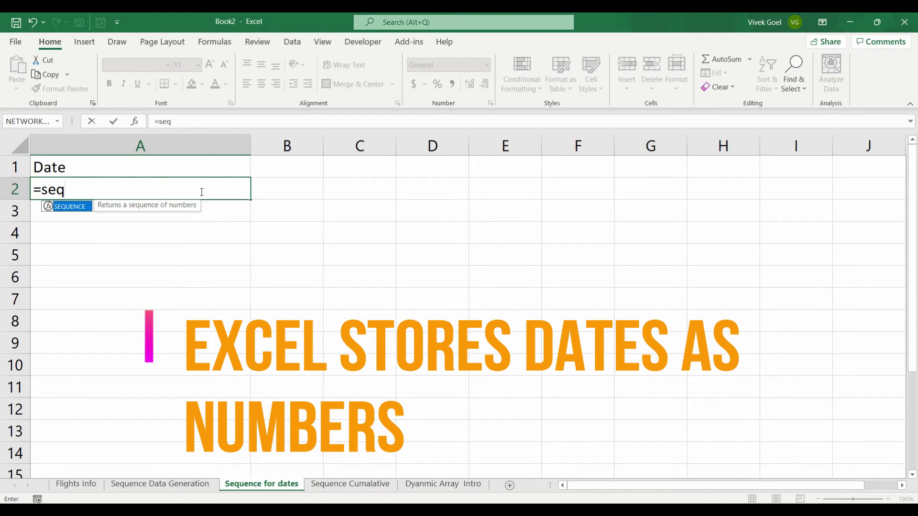
key(Tab)
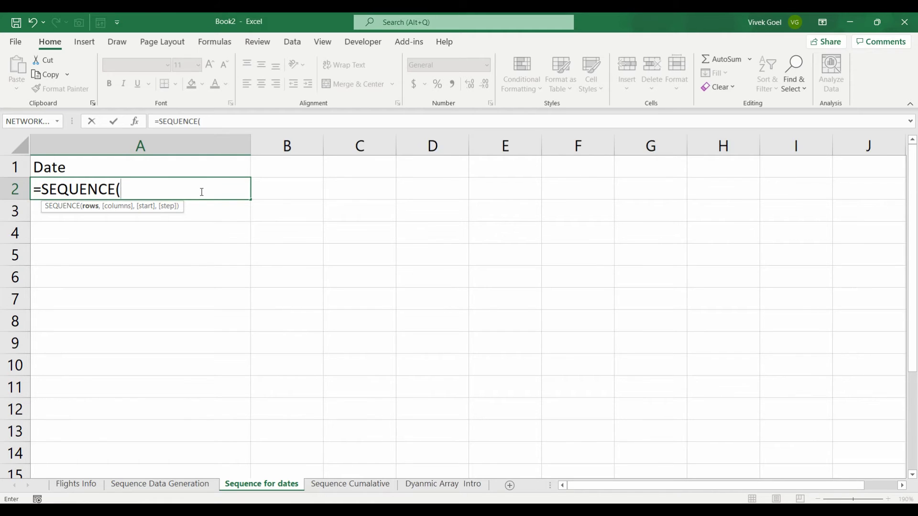
text(365*)
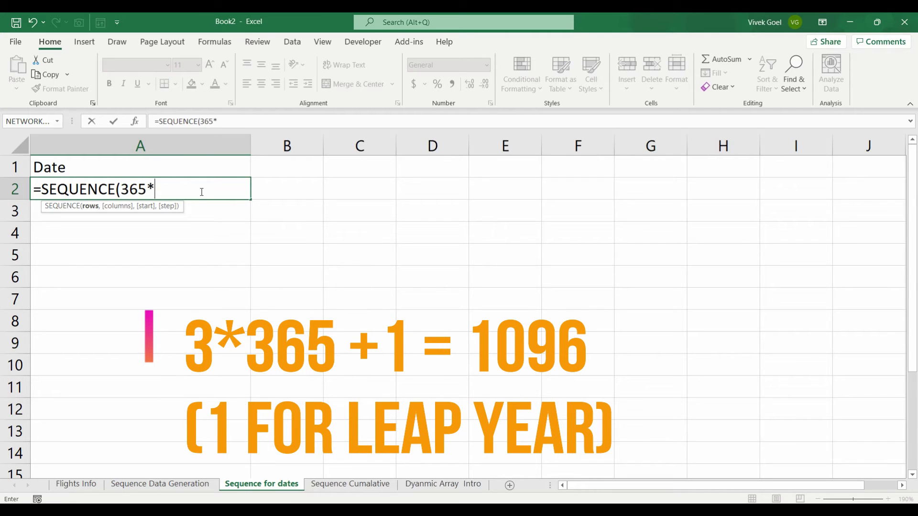
text(3)
key(BackSpace)
key(BackSpace)
key(BackSpace)
key(BackSpace)
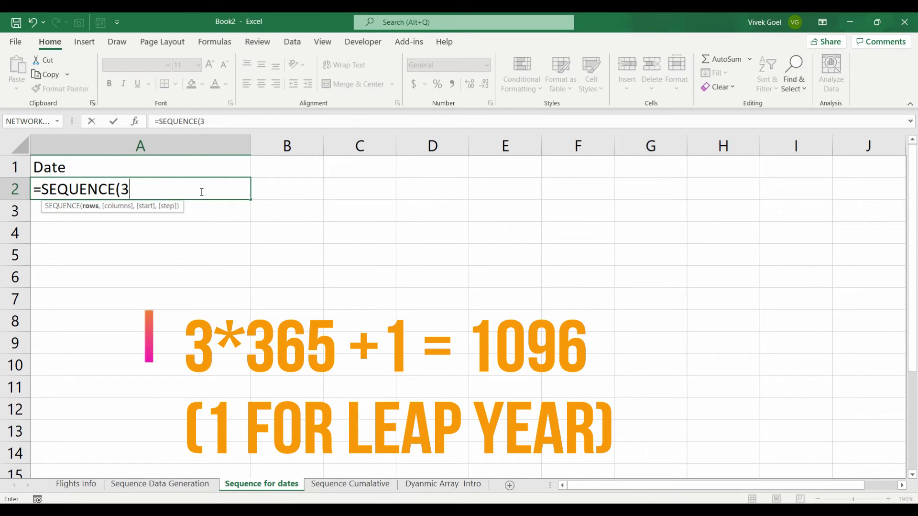
key(BackSpace)
text(1096)
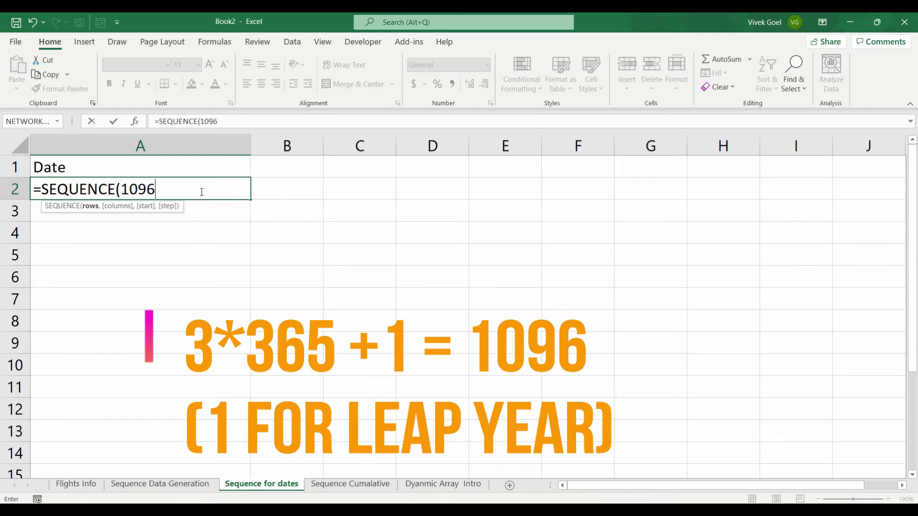
text(,)
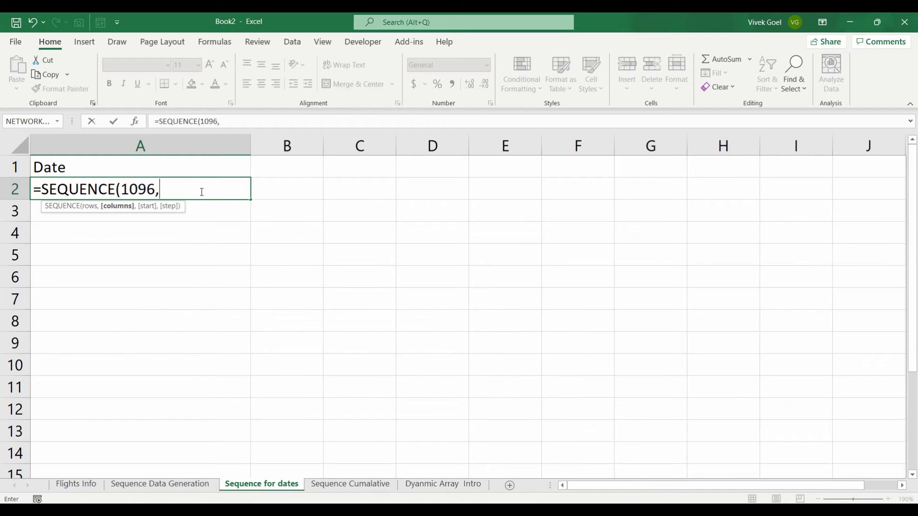
text(,"1/1/2019",)
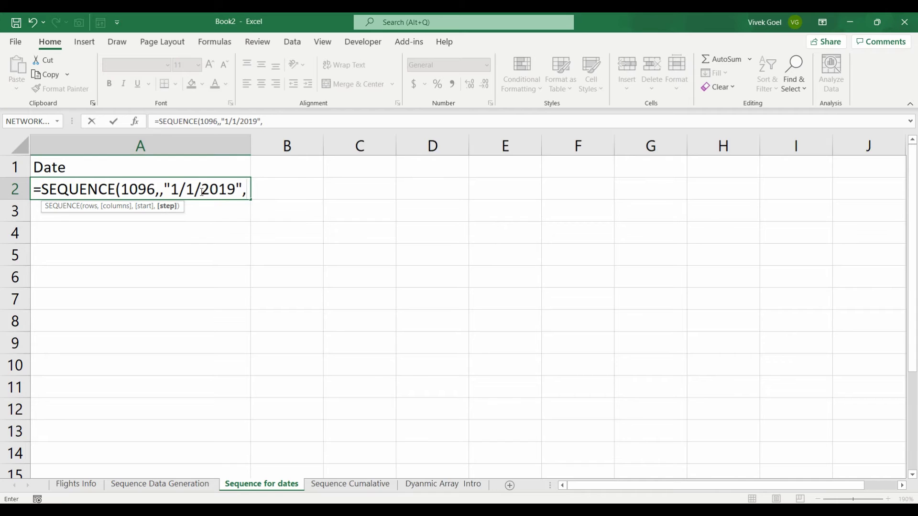
text(1))
key(Return)
- Format column A as Short Date and confirm the list ends at 12/31/2021
click(200, 191)
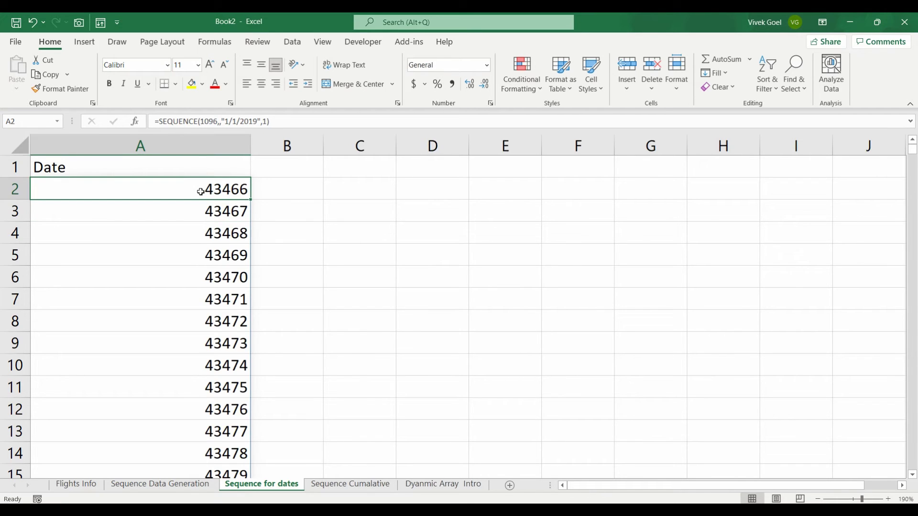
key(ctrl+space)
click(486, 64)
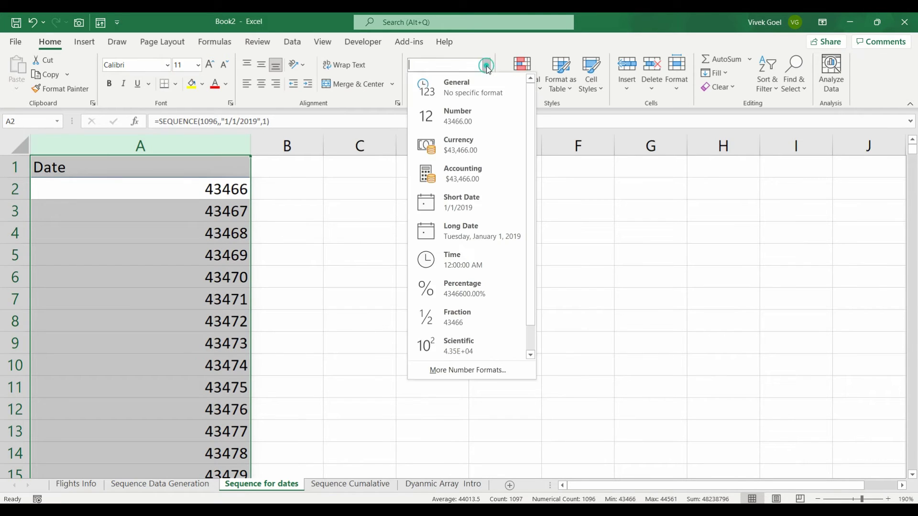
click(481, 209)
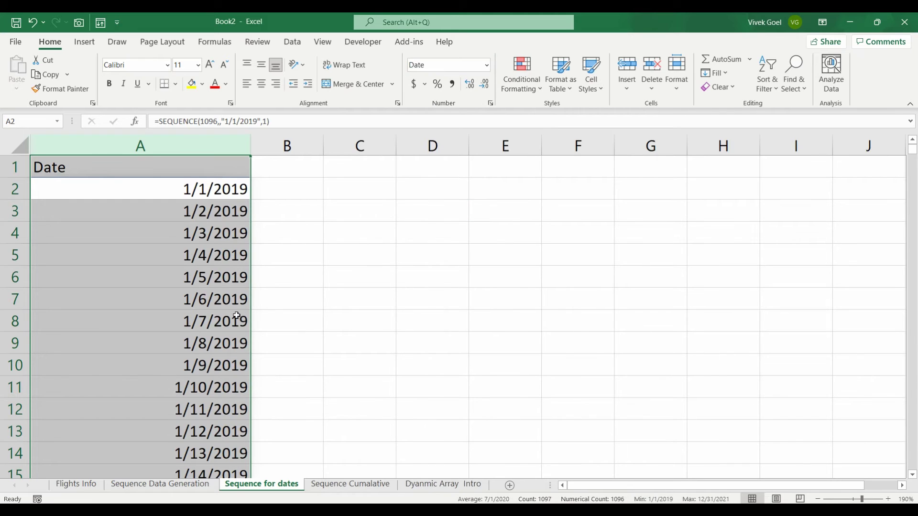
click(195, 189)
key(ctrl+shift+Down)
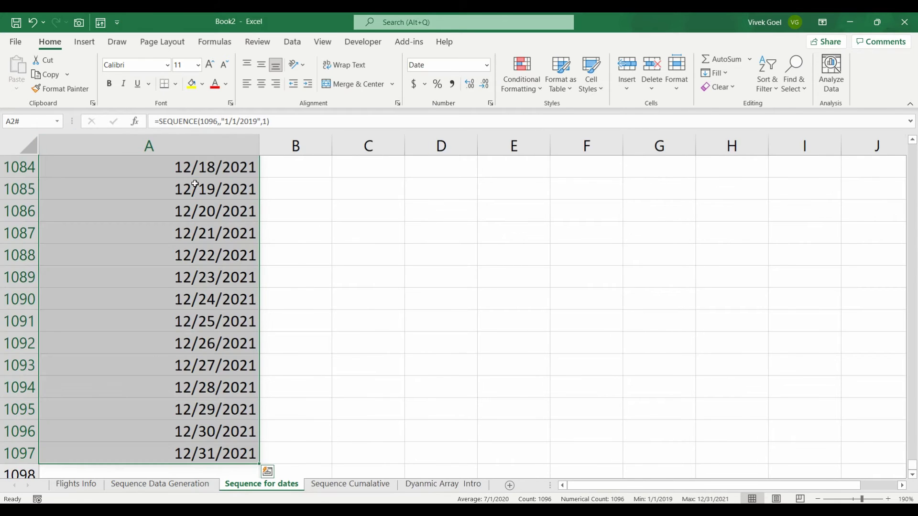
key(shift+BackSpace)
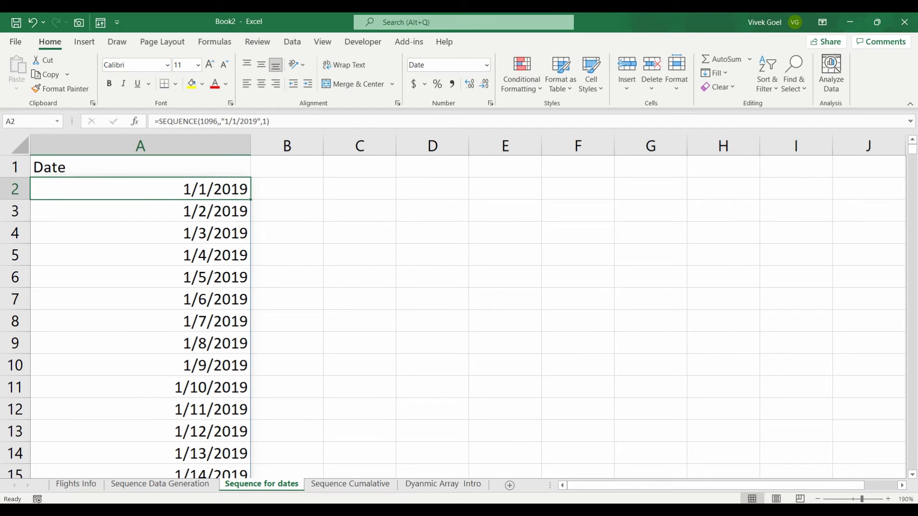
- Browse the Sequence Cumalative grid's running totals, e.g. Product 8 Aug and Product 7 Jan
click(349, 484)
key(Right)
key(Right)
key(Down)
key(Right)
key(Down)
key(Down)
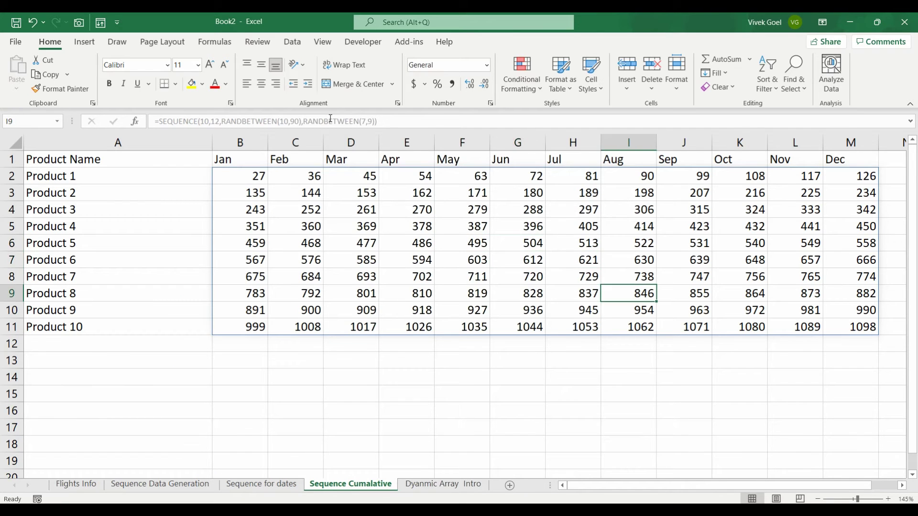
key(Right)
key(Up)
key(Up)
key(Up)
key(Up)
key(Right)
key(Down)
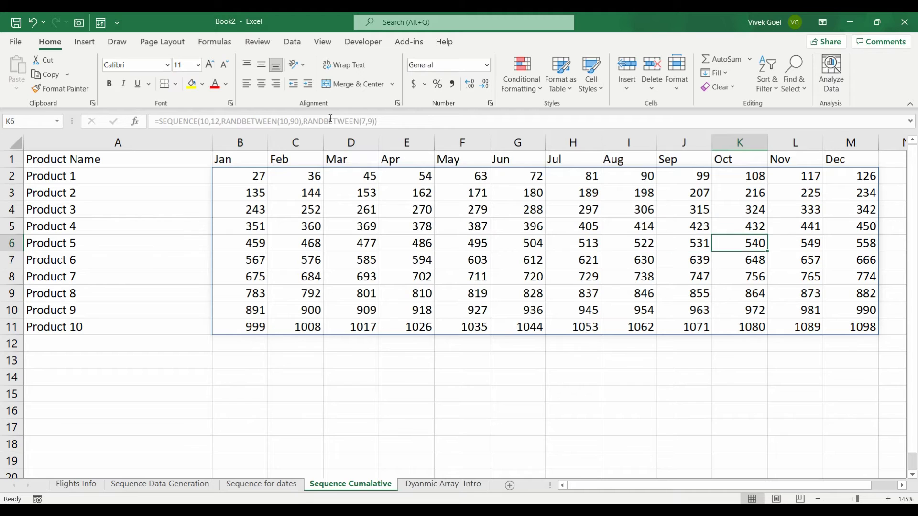
key(Down)
key(Down)
key(Left)
key(Left)
key(Left)
key(Left)
key(Left)
key(Left)
key(Left)
key(Left)
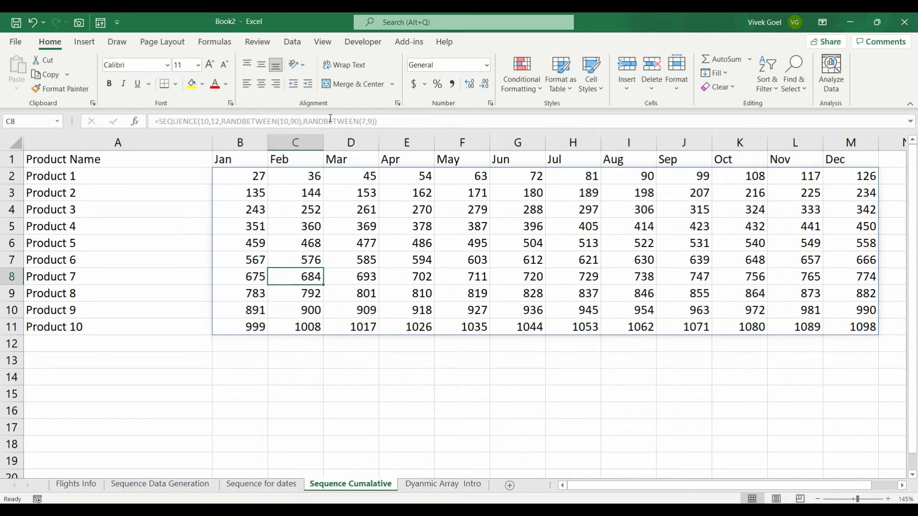
key(Left)
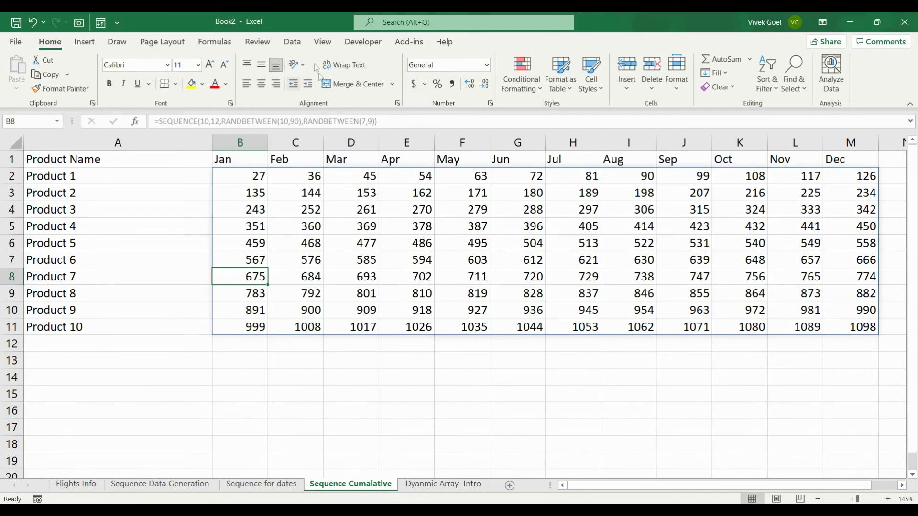
- Clear the old month headers and grid values beside the Product Name column
click(265, 160)
key(Delete)
click(132, 159)
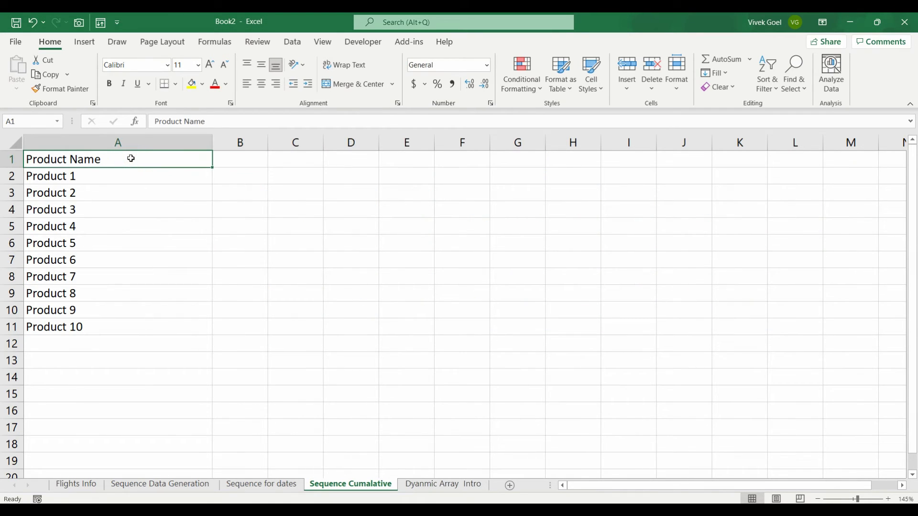
key(Down)
key(Down)
key(Down)
key(Down)
key(Right)
key(Up)
key(Up)
key(Up)
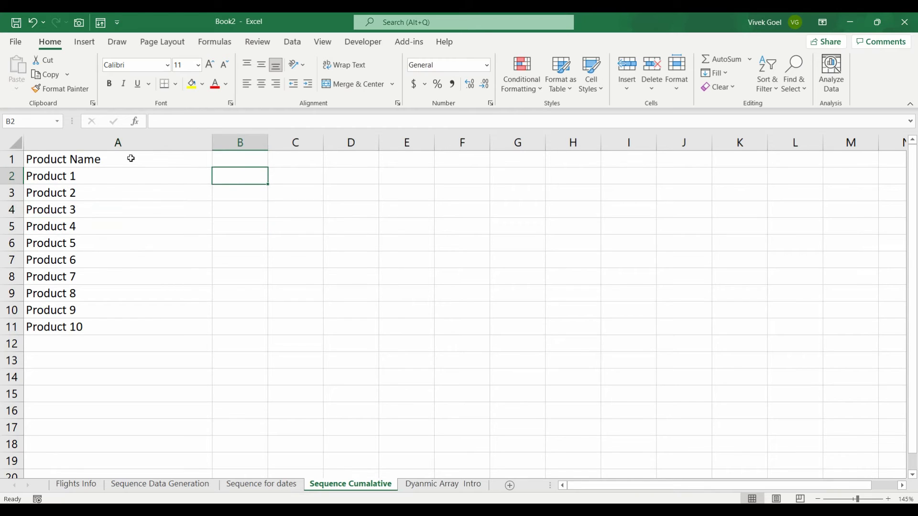
key(shift+Right)
key(shift+Right)
key(shift+Right)
key(shift+Right)
key(shift+Right)
key(shift+Down)
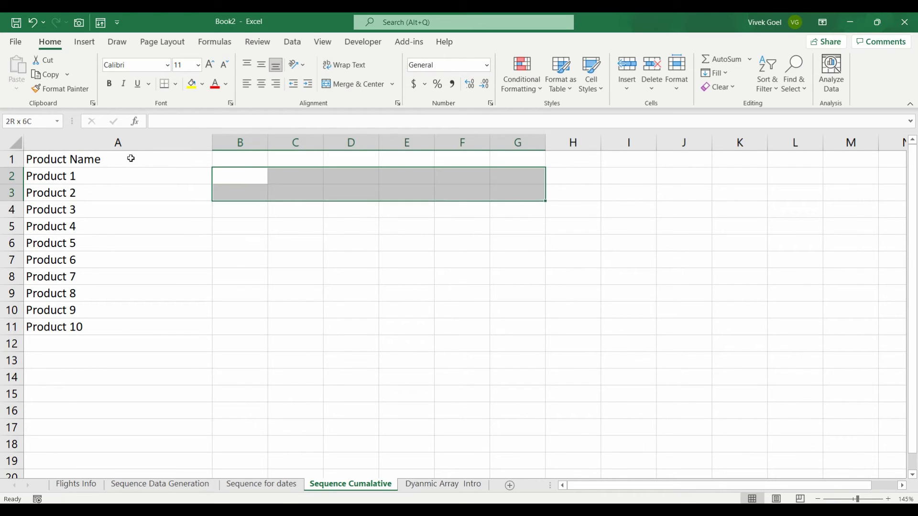
key(shift+Down)
key(shift+Down)
key(Up)
key(shift+Right)
key(shift+Right)
key(shift+Right)
key(shift+Right)
key(shift+Right)
key(shift+Right)
key(shift+Right)
key(shift+Right)
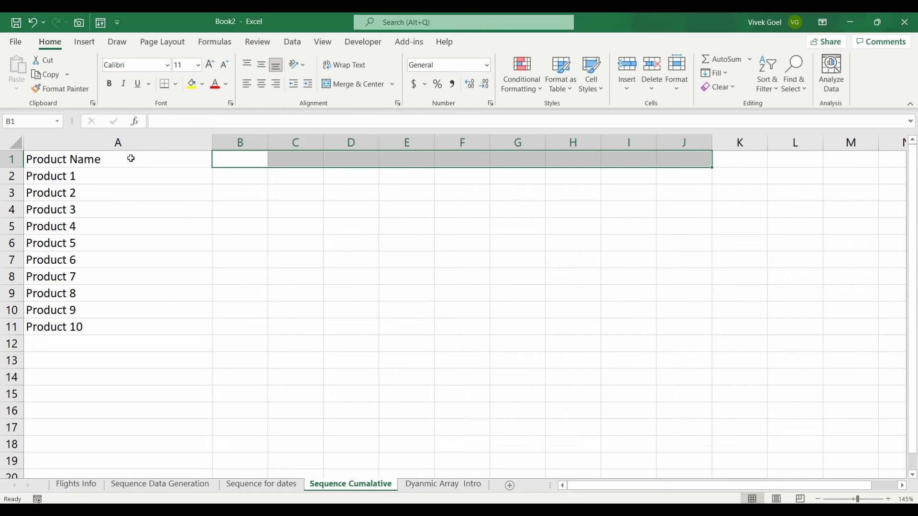
key(Left)
key(Right)
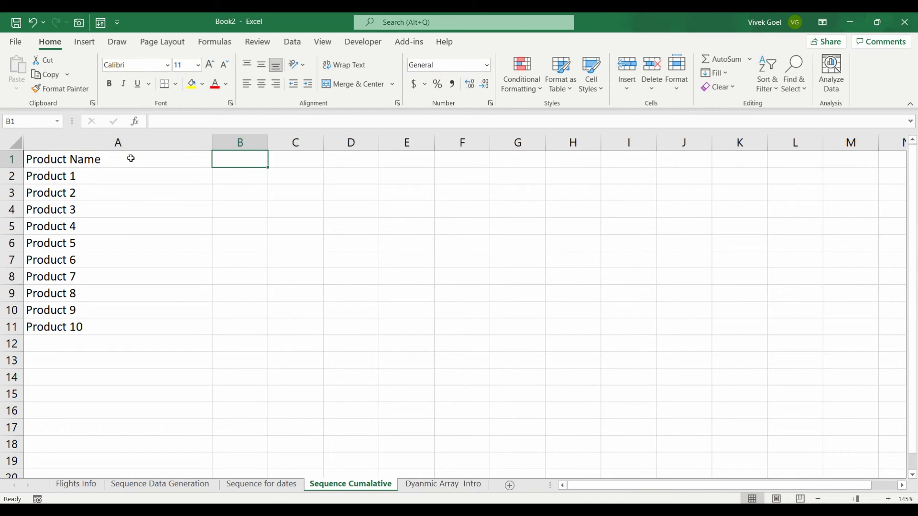
- Enter =DATE(YEAR(TODAY()),SEQUENCE(1,12),1) in B1 to spill this year's first-of-month dates
text(=date)
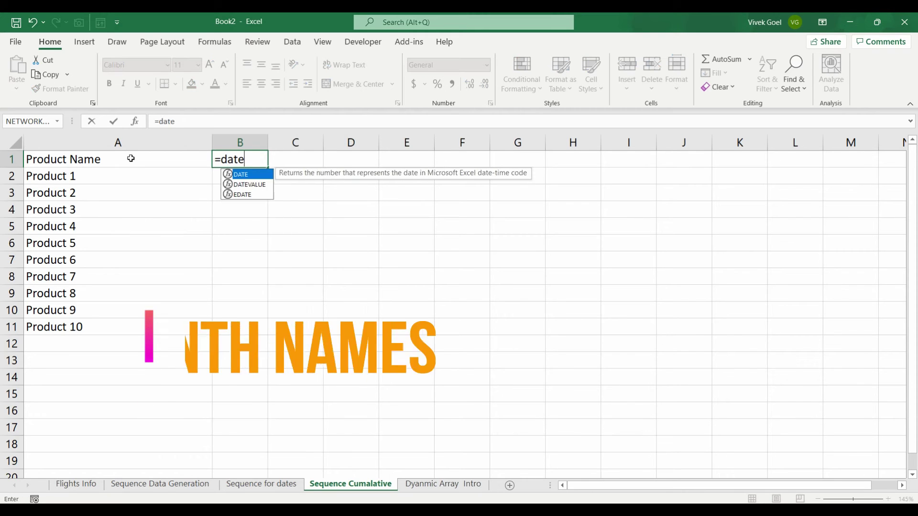
key(Tab)
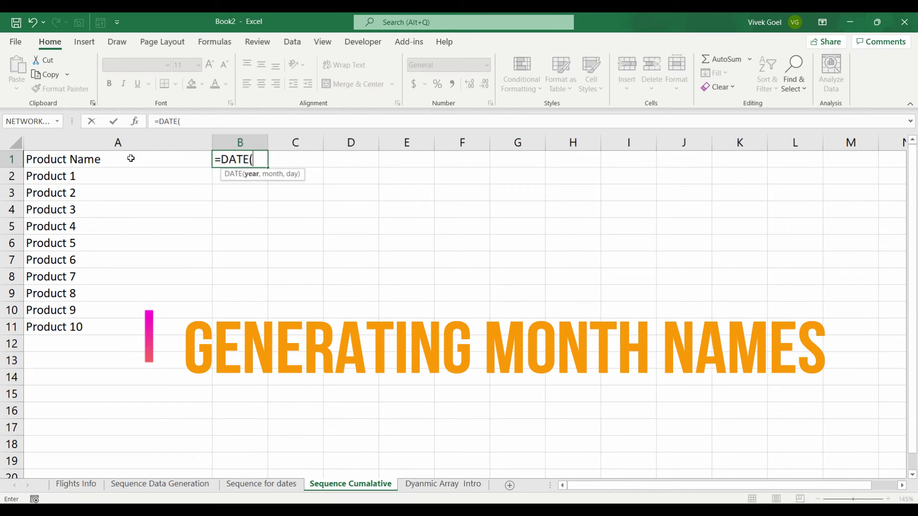
text(tod)
key(BackSpace)
key(BackSpace)
key(BackSpace)
text(y)
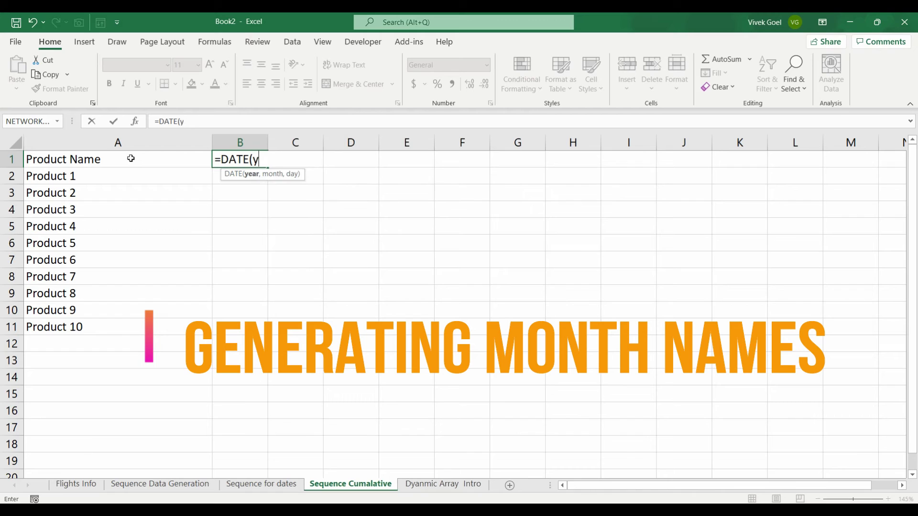
key(Tab)
text(tod)
key(Tab)
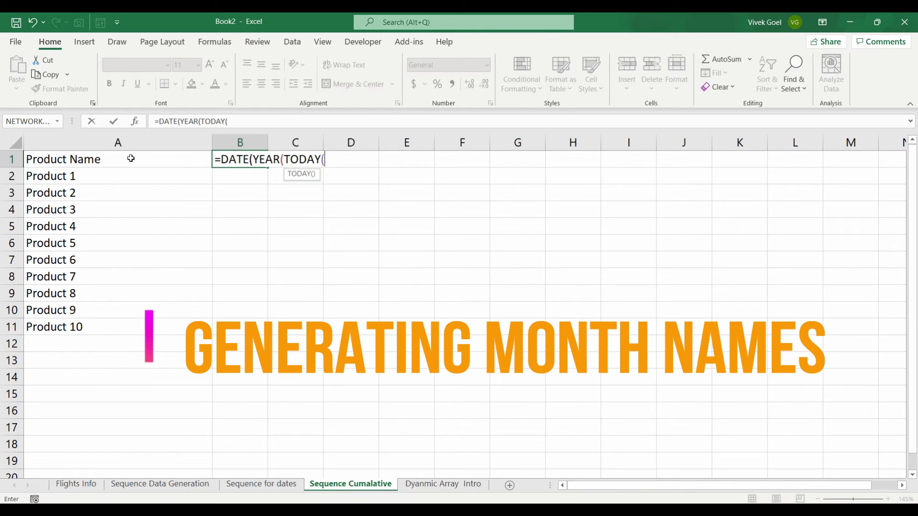
text()),seq)
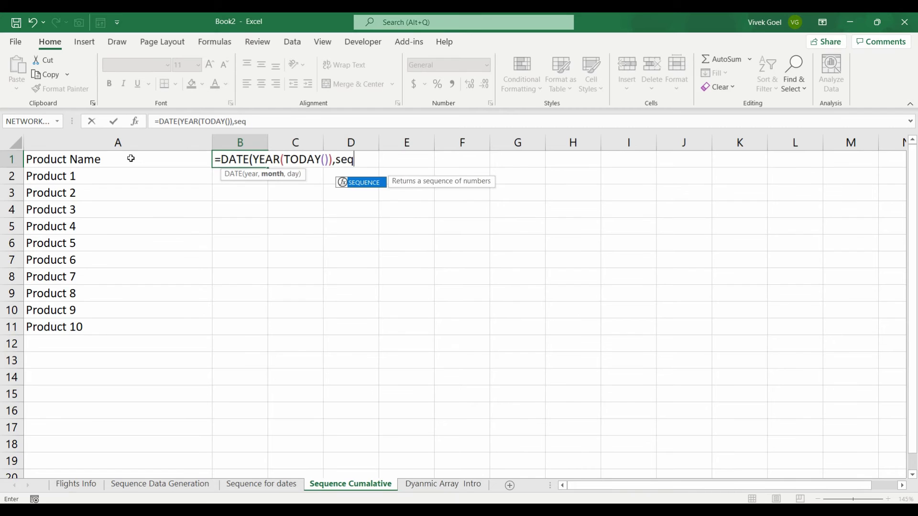
key(Tab)
text(1)
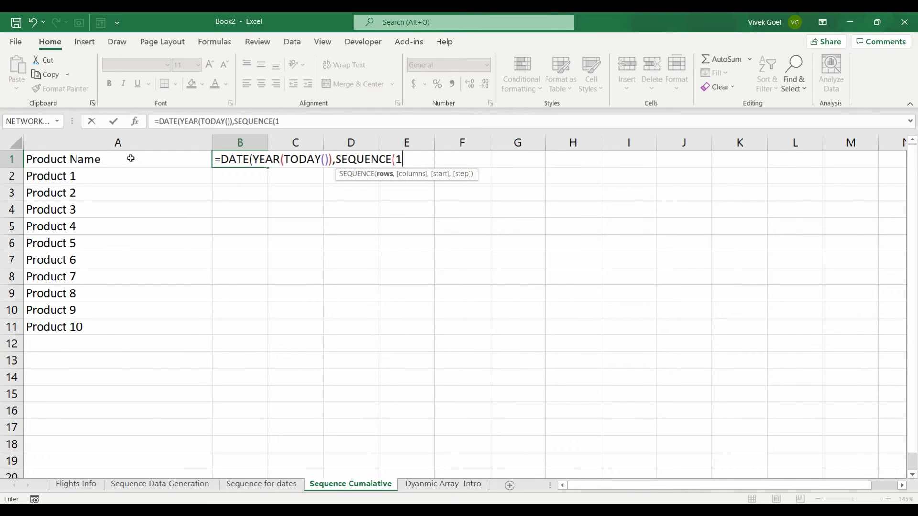
text(,12))
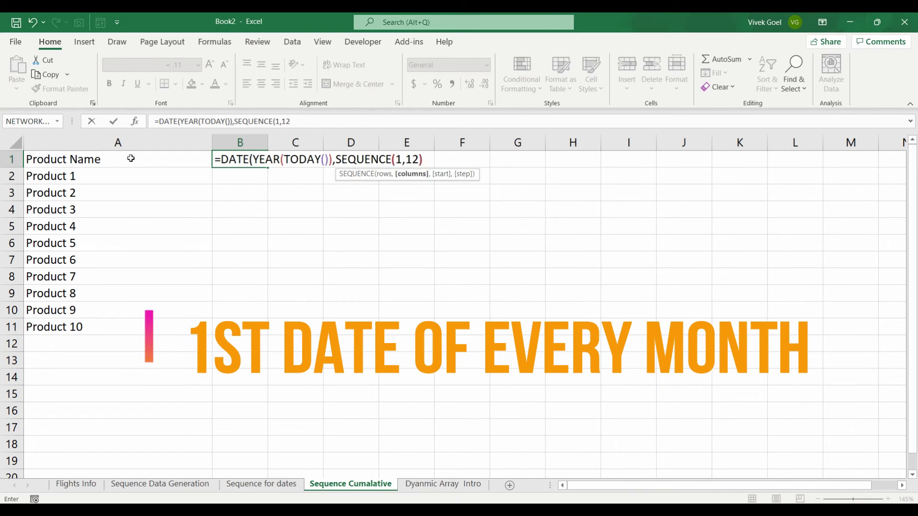
text(,)
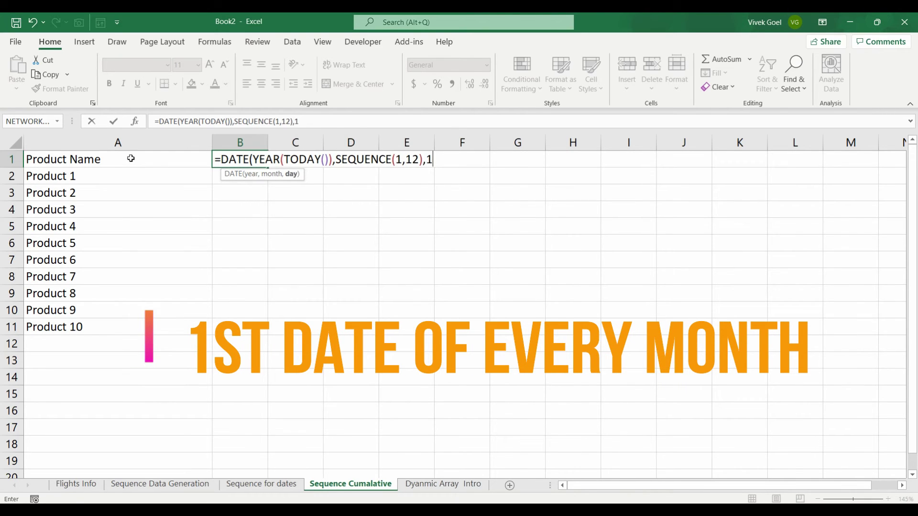
text(1))
key(Return)
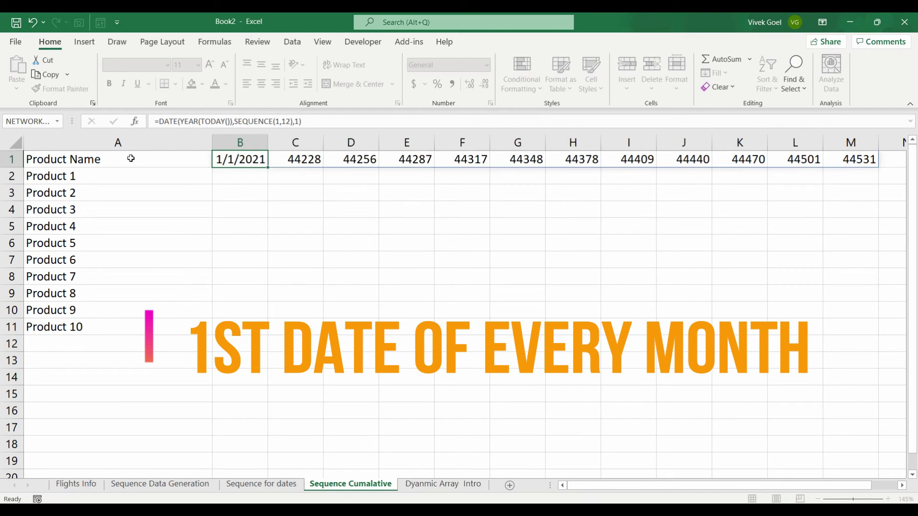
key(Up)
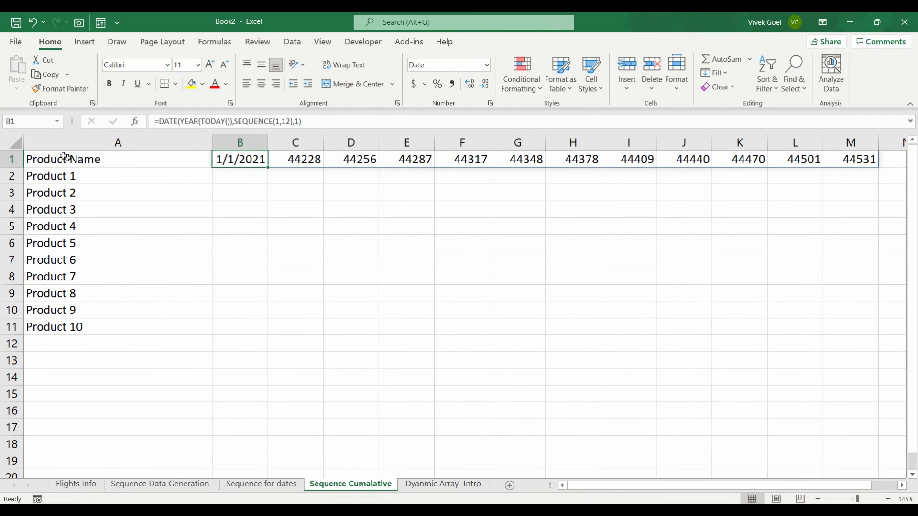
- Wrap the B1 formula in TEXT(...,"mmm") so row 1 shows Jan through Dec
click(160, 121)
text(te)
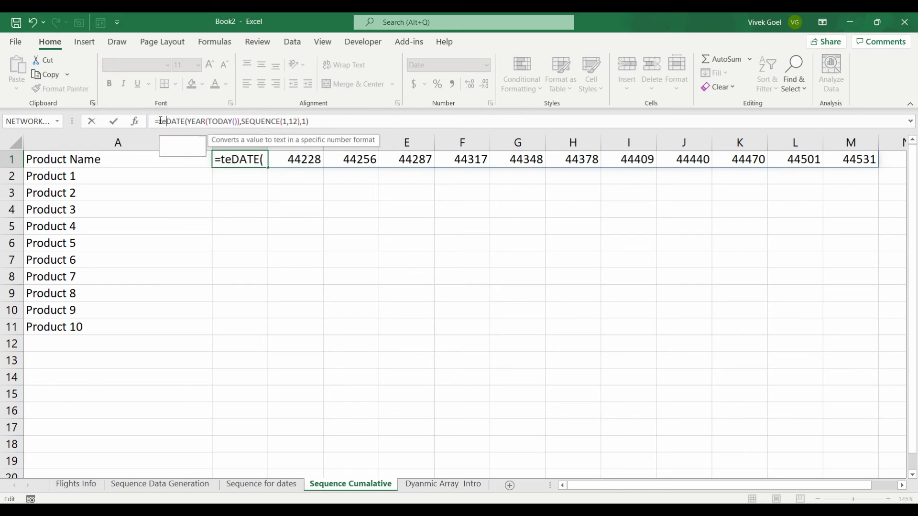
key(Tab)
click(330, 119)
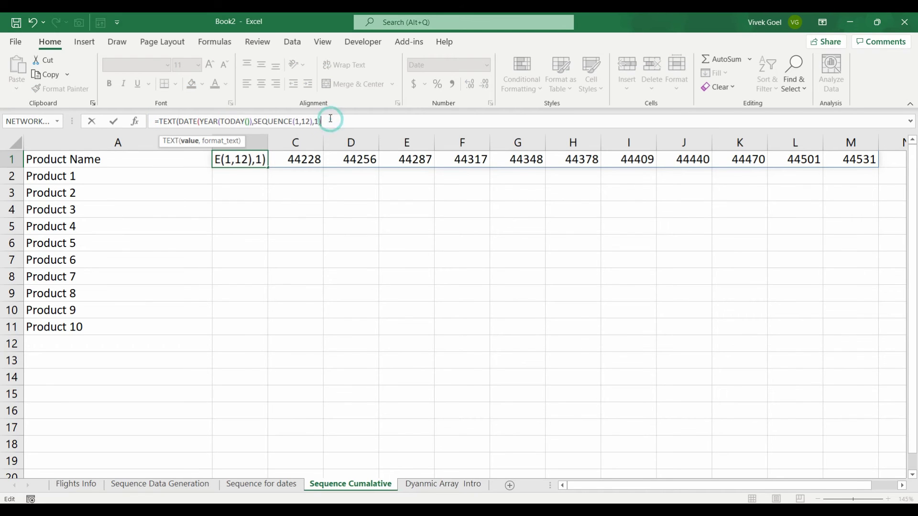
text(,"mmm)
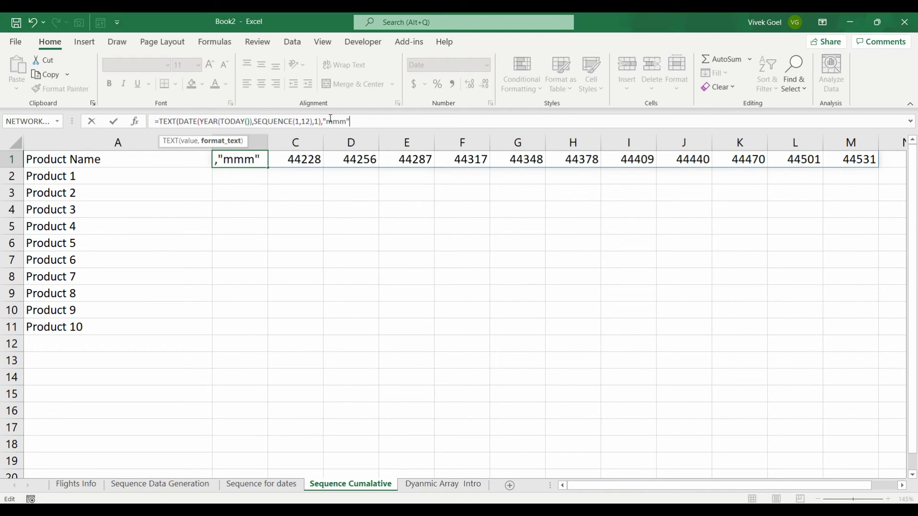
text("))
key(Return)
key(Up)
key(Right)
key(Right)
key(Right)
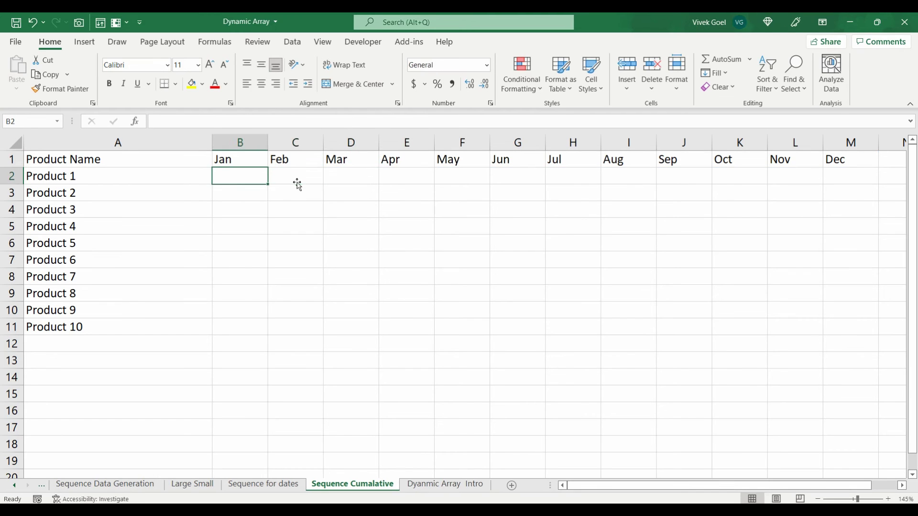
key(Right)
key(Right)
key(Right)
key(Right)
key(Right)
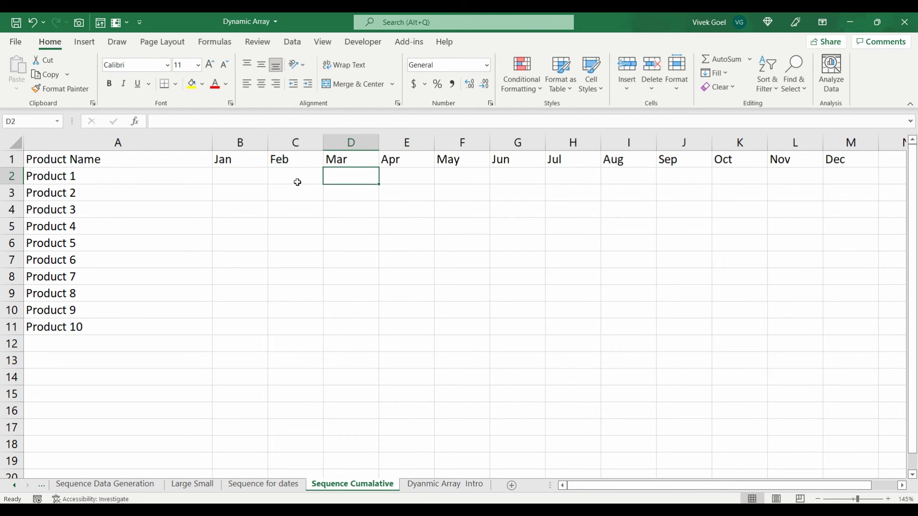
key(Right)
key(Right)
key(Right)
key(Right)
key(Right)
key(Left)
key(Left)
key(Left)
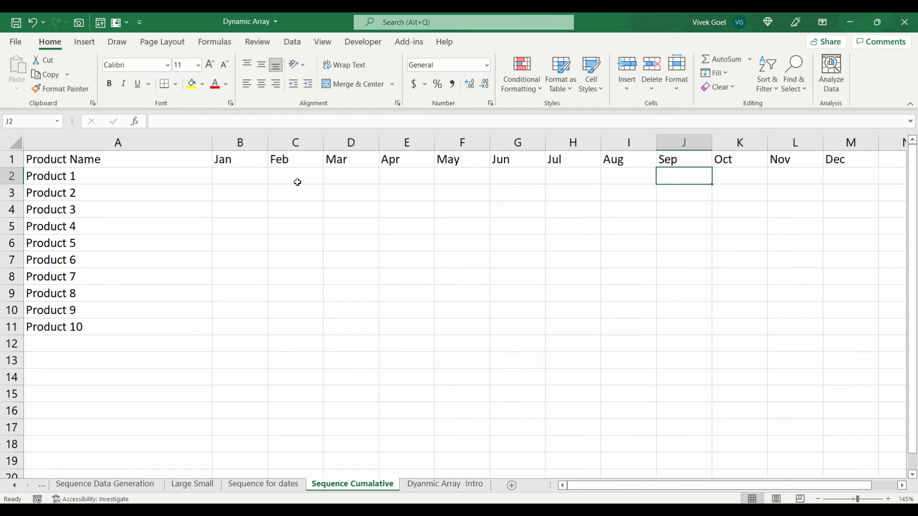
key(Left)
key(Left)
key(Left)
key(Left)
key(Left)
key(Left)
key(Left)
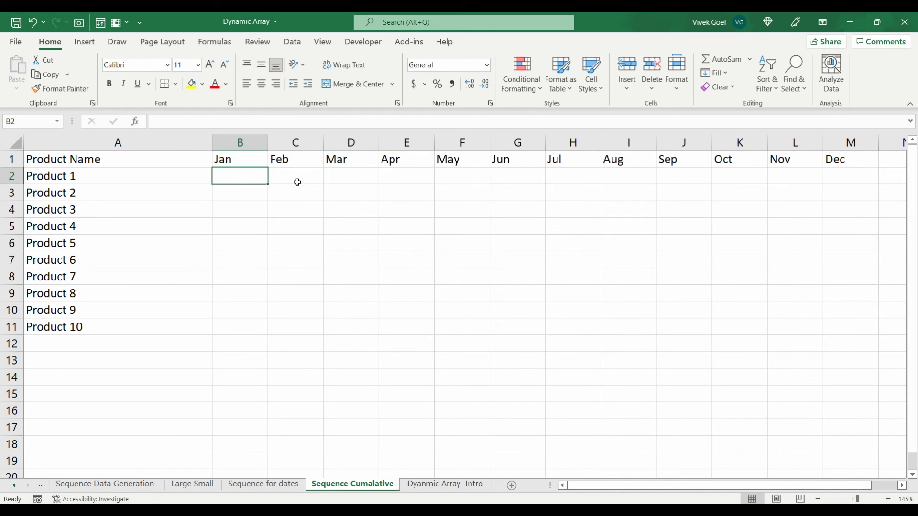
key(Up)
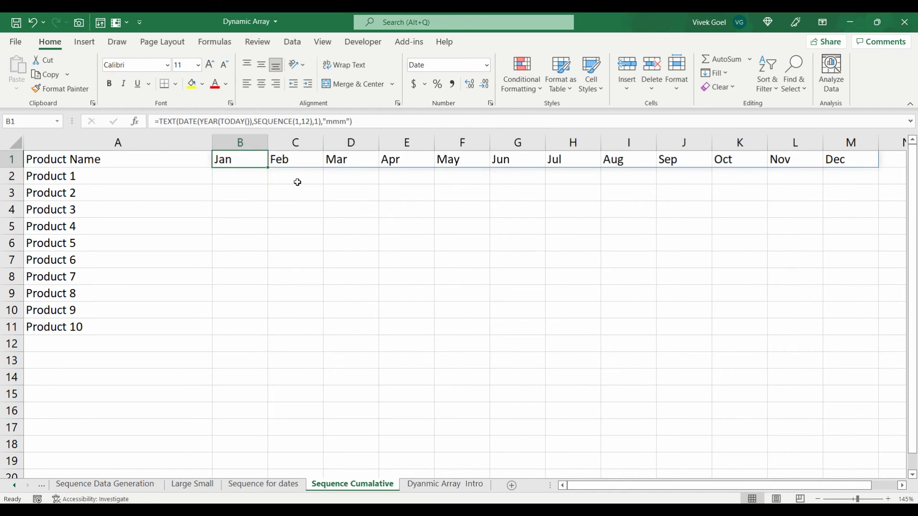
key(Right)
key(Left)
key(Down)
text(=seq)
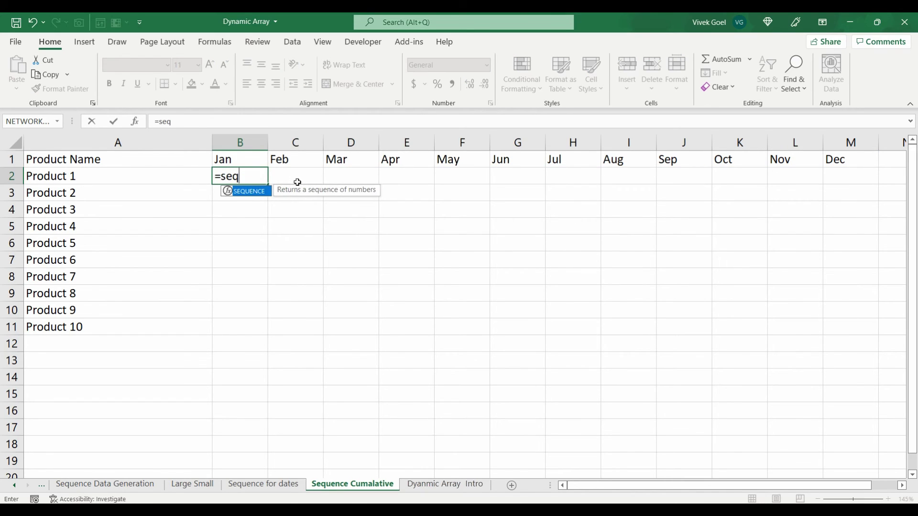
key(Tab)
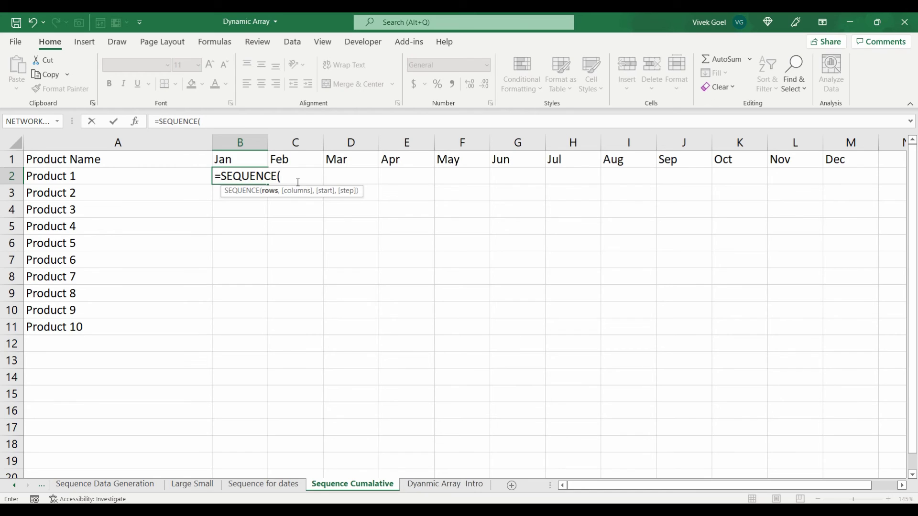
text(1,12)
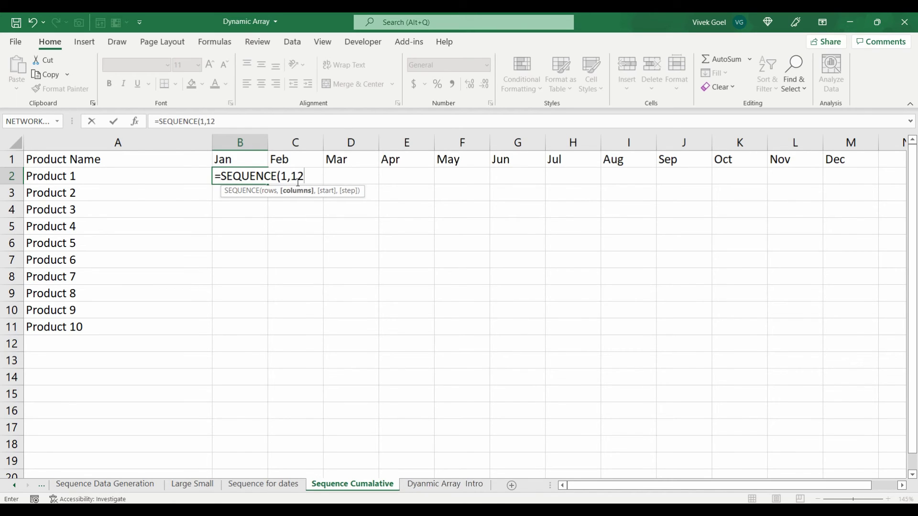
key(Return)
key(Up)
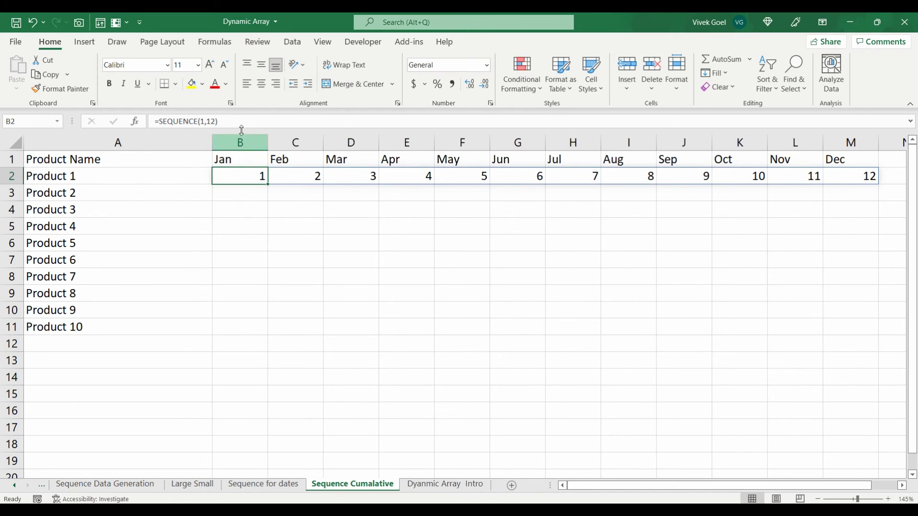
click(239, 122)
text(*29)
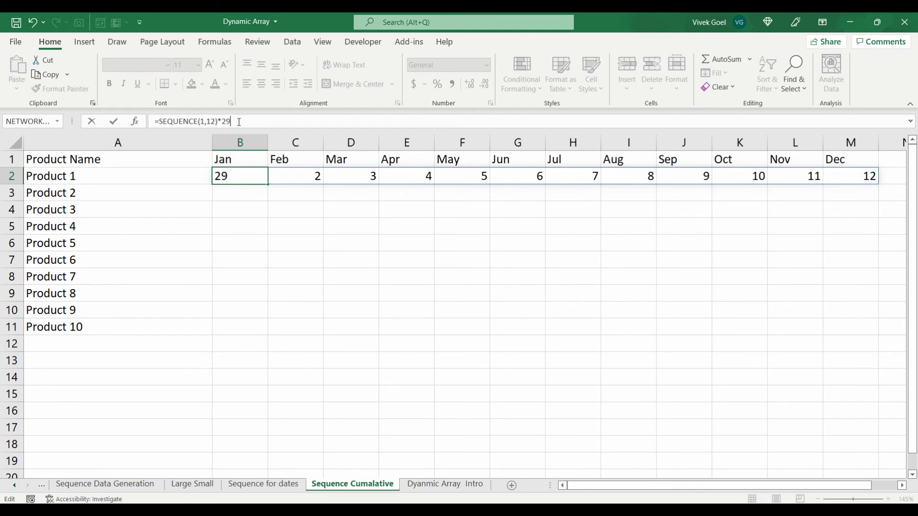
key(Return)
key(Up)
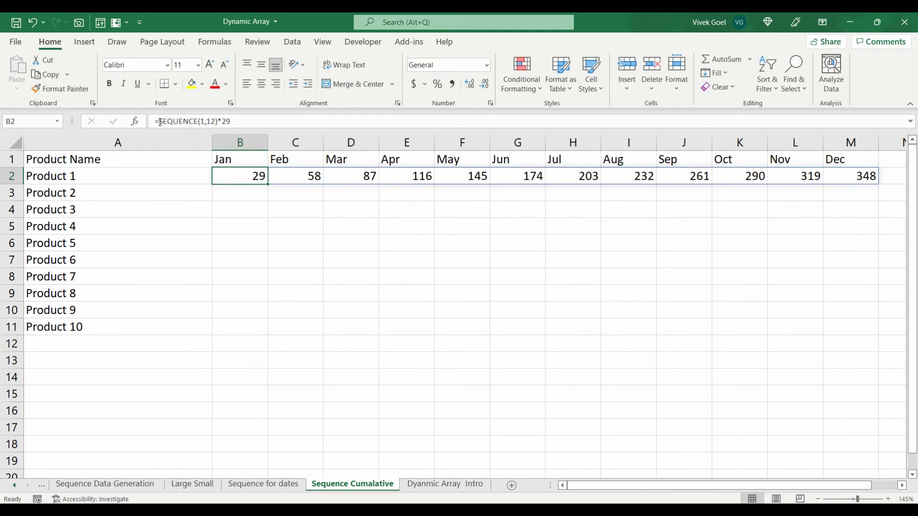
click(160, 121)
text(tex)
key(Tab)
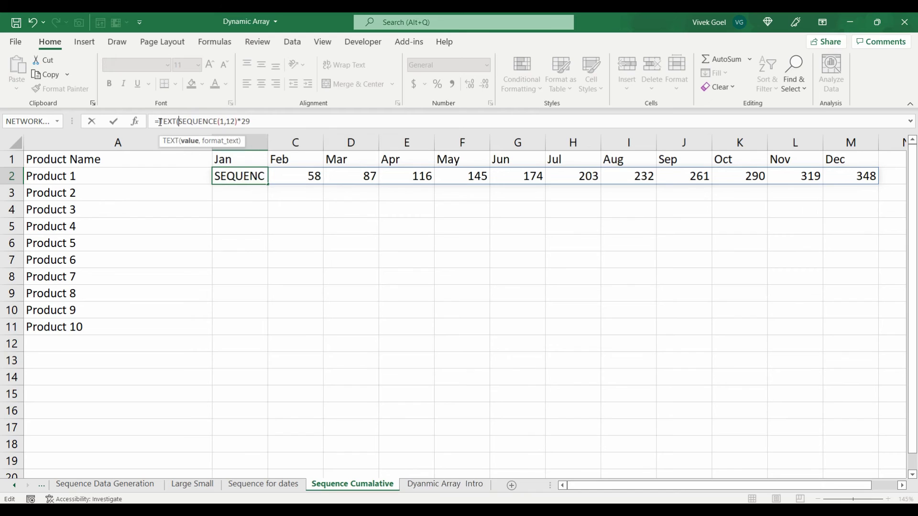
click(252, 121)
text(,)
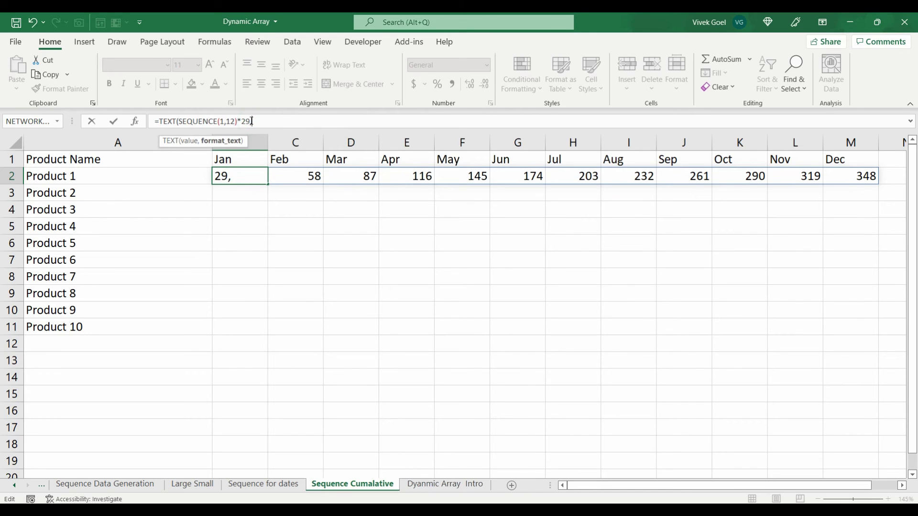
text("mmm"))
key(Return)
key(Up)
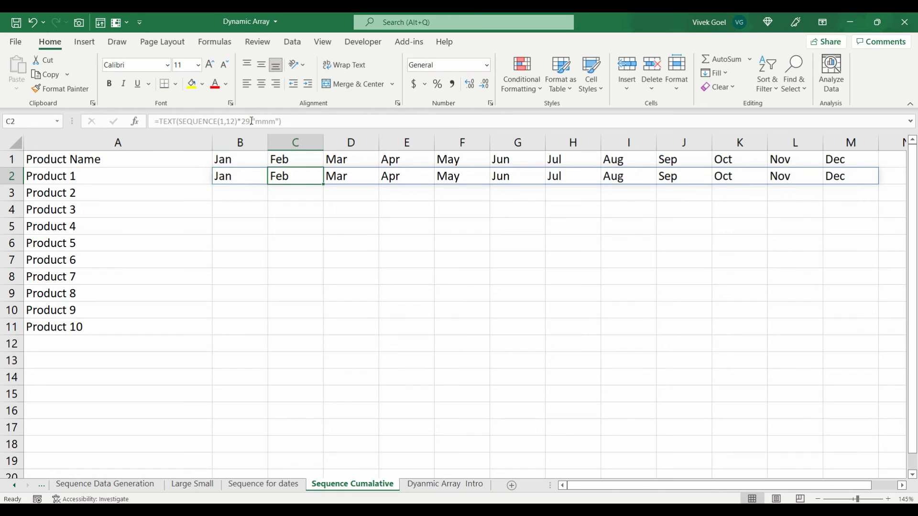
key(shift+Right)
key(shift+Right)
key(shift+Right)
key(shift+Right)
key(shift+Right)
key(shift+Right)
key(shift+Right)
key(shift+Right)
key(shift+Right)
key(shift+Right)
key(shift+Right)
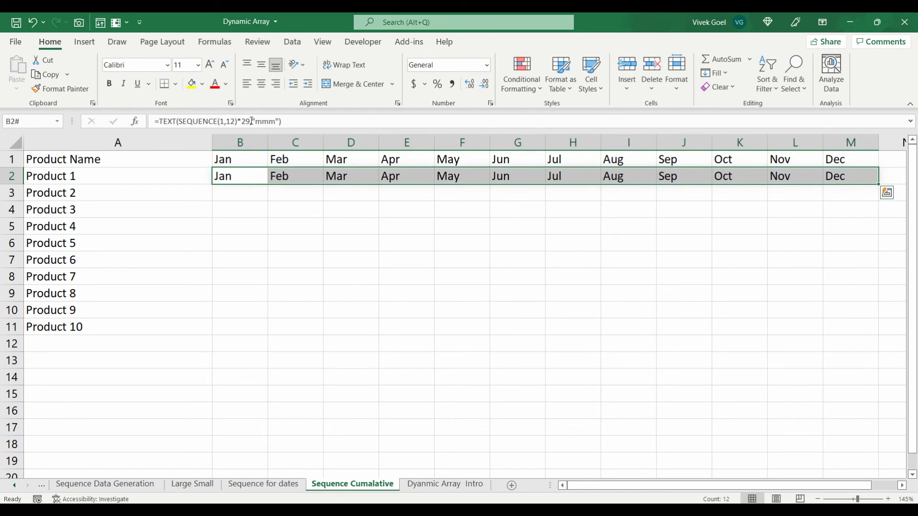
- Clear the month names from row 2 and select the ten product names
click(231, 175)
key(Delete)
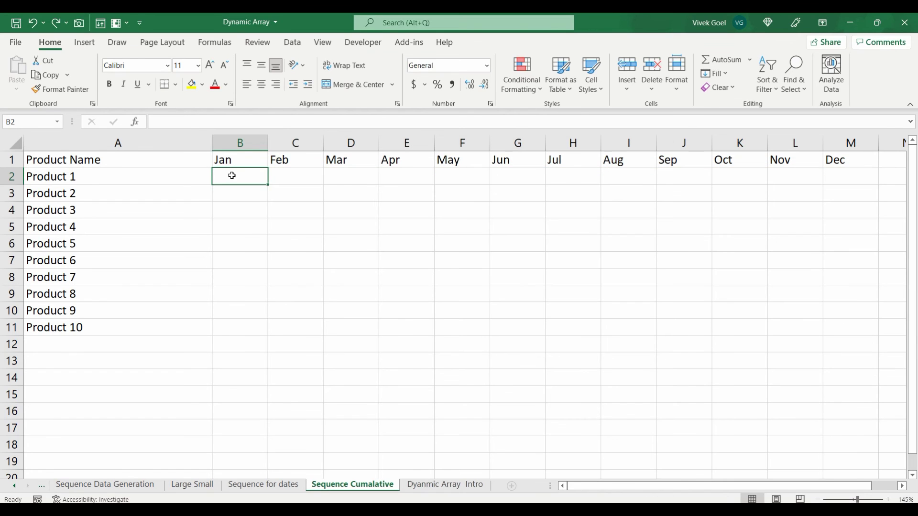
text(=seq)
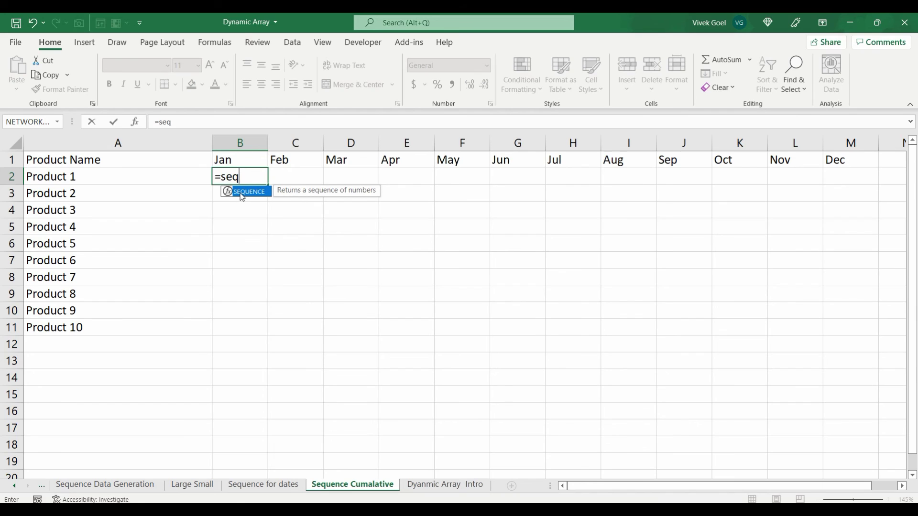
key(Escape)
key(Escape)
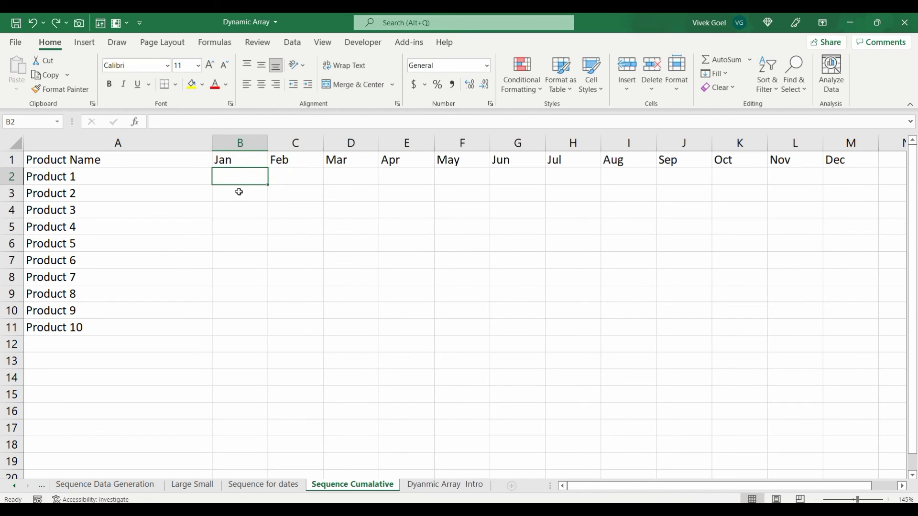
click(148, 175)
key(ctrl+shift+Down)
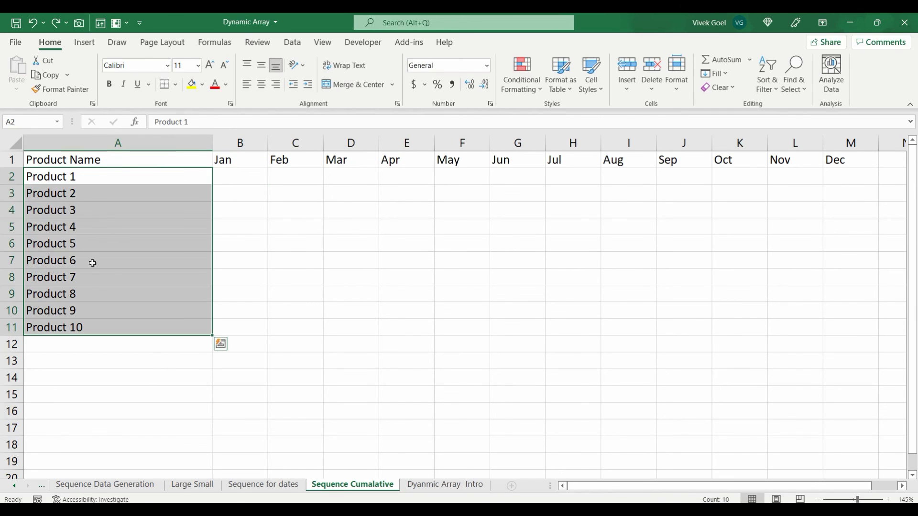
- Enter =SEQUENCE(10,12,1,3) in B2, filling the grid with 1 to 358 in steps of 3
click(231, 177)
text(=seq)
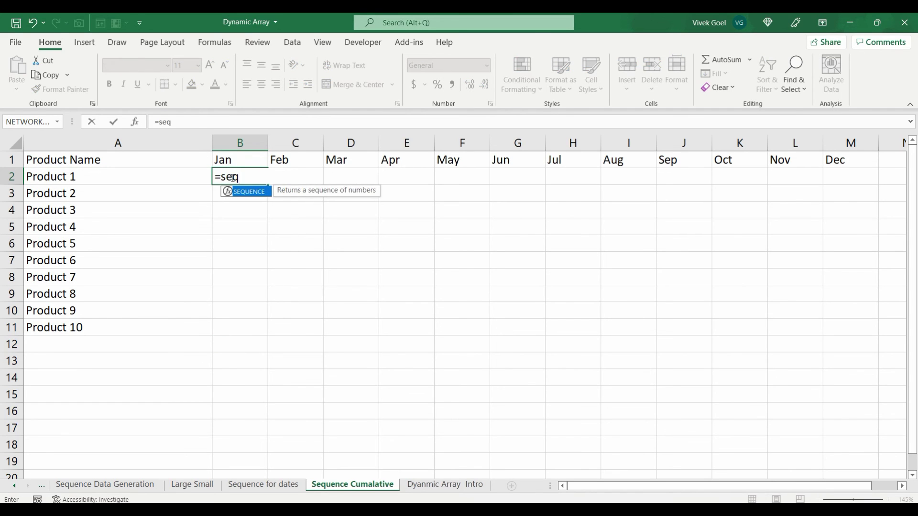
key(Tab)
text(1)
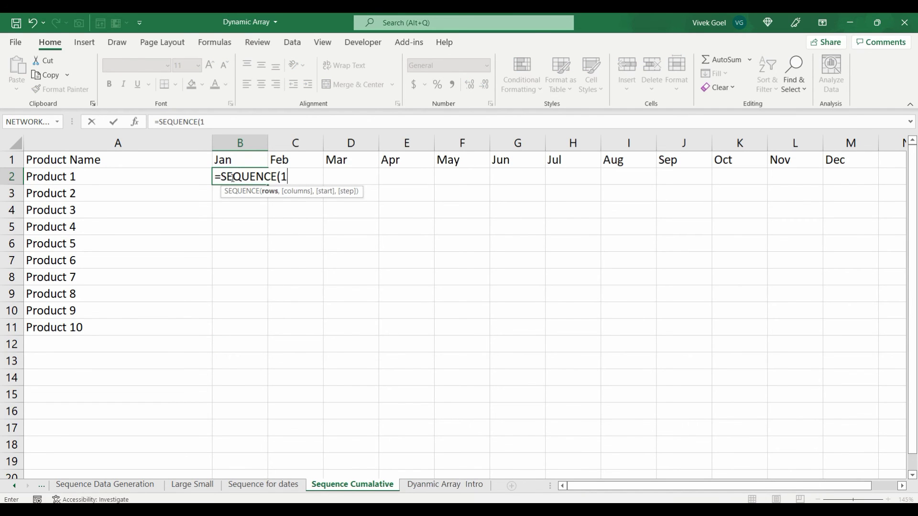
text(0,)
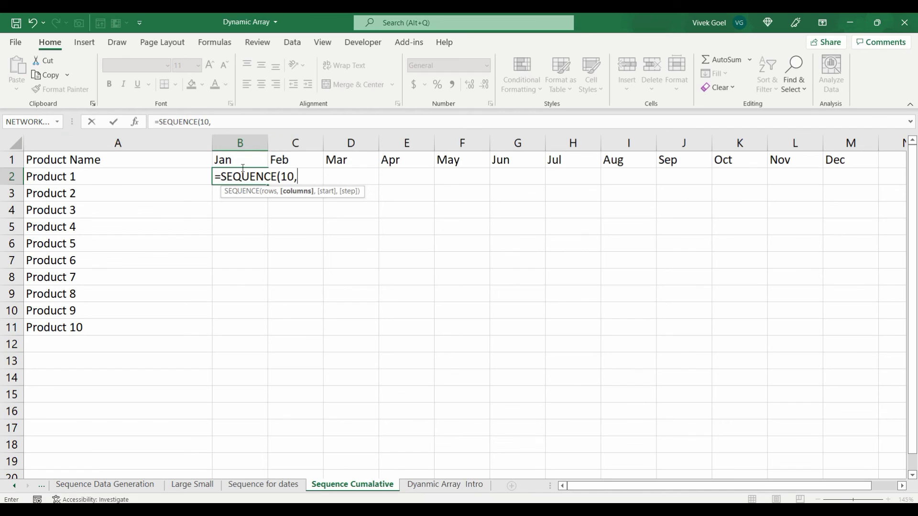
text(12,)
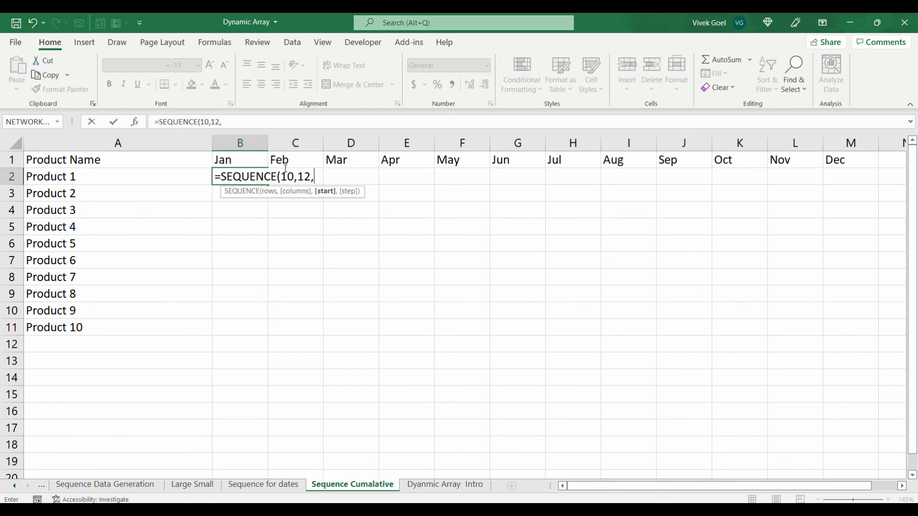
text(1,3))
key(Return)
key(Up)
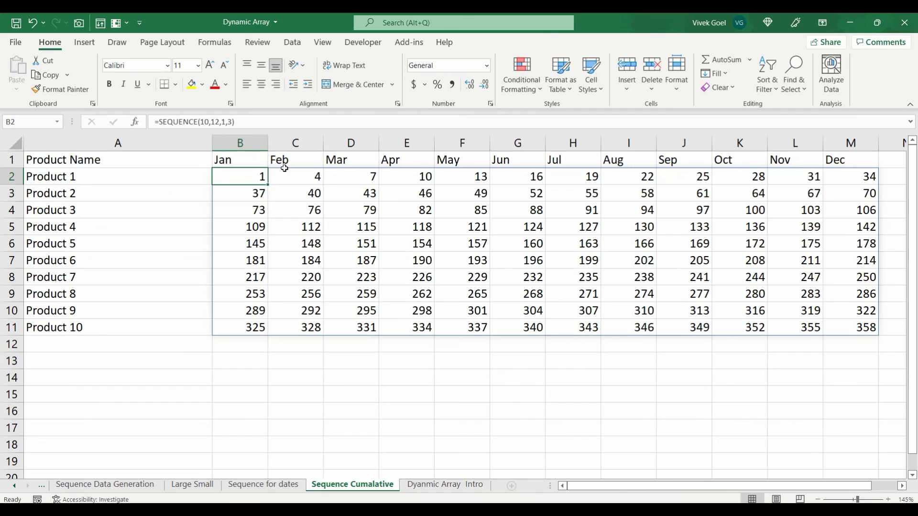
key(Right)
key(Right)
key(Right)
key(Right)
key(Right)
key(Right)
key(Right)
key(Right)
key(Right)
key(Right)
key(Right)
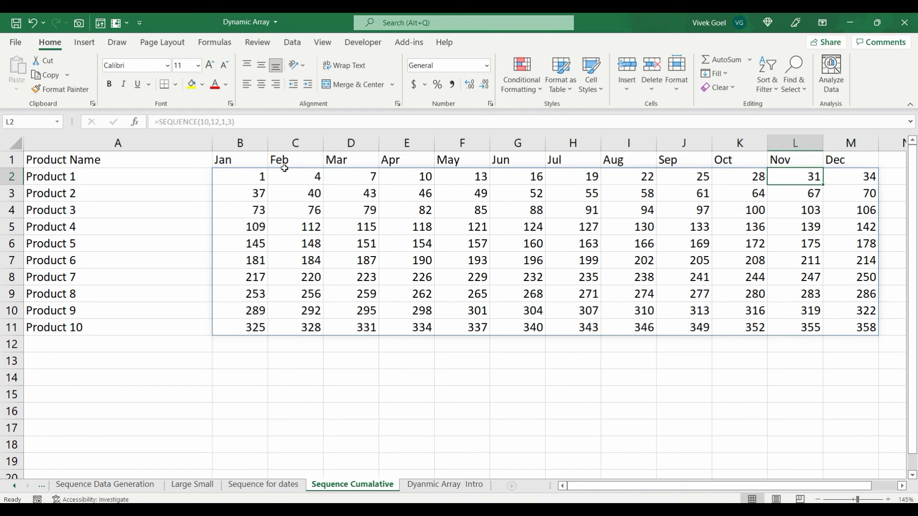
key(Down)
key(Down)
key(Down)
key(Down)
key(Down)
key(Down)
key(Down)
key(Down)
key(Down)
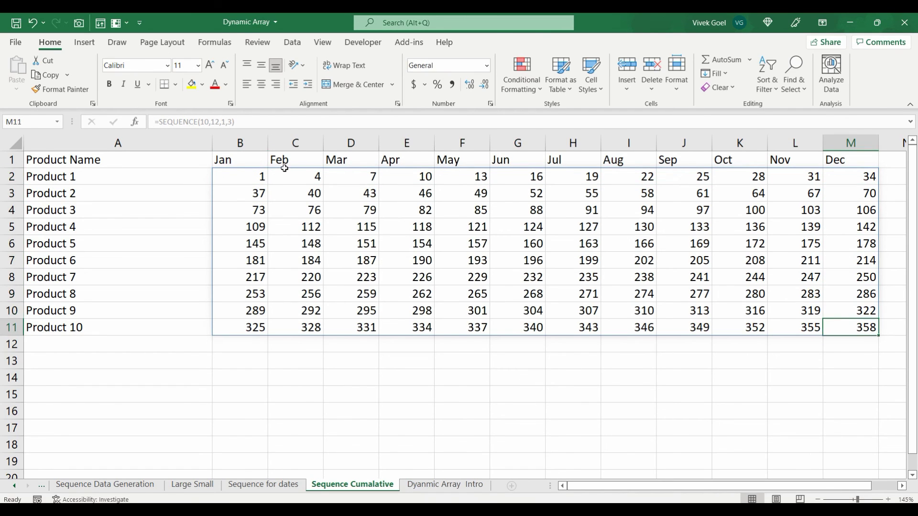
key(Left)
key(Left)
key(Left)
key(Left)
key(Left)
key(Left)
key(Left)
key(Left)
key(Left)
key(Left)
key(Left)
key(Left)
key(Up)
key(Up)
key(Right)
key(Right)
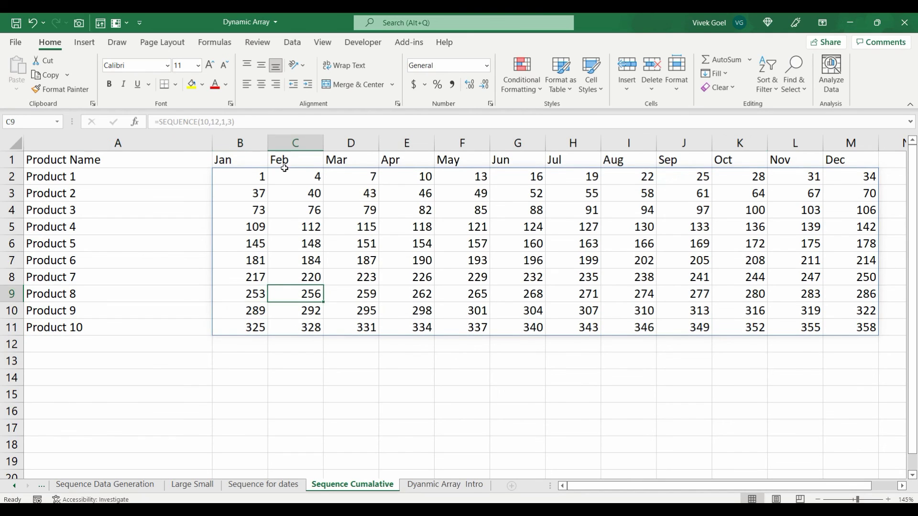
key(Up)
key(Up)
key(Up)
key(Up)
key(Right)
key(Up)
key(Right)
key(Right)
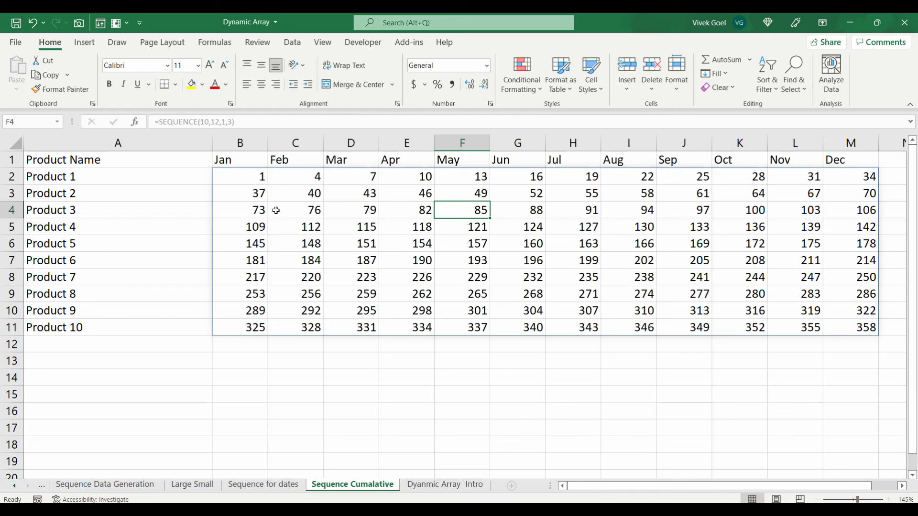
click(234, 173)
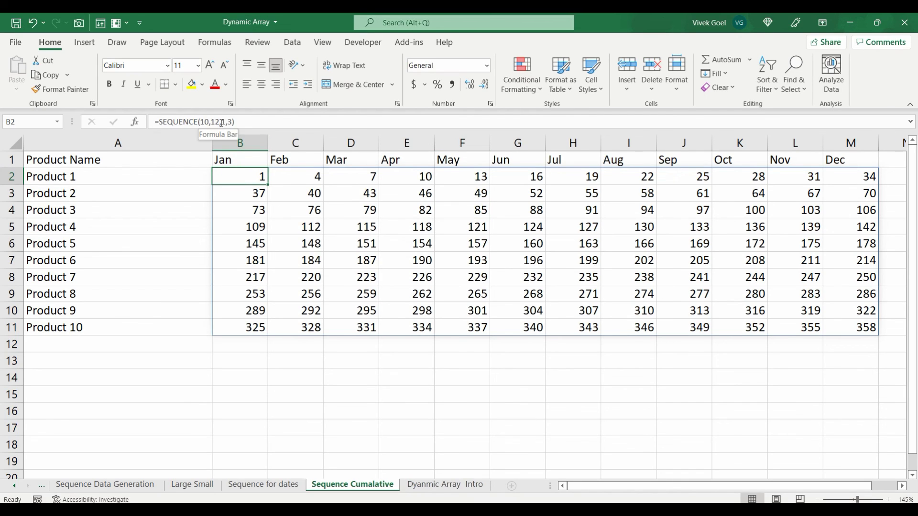
click(275, 237)
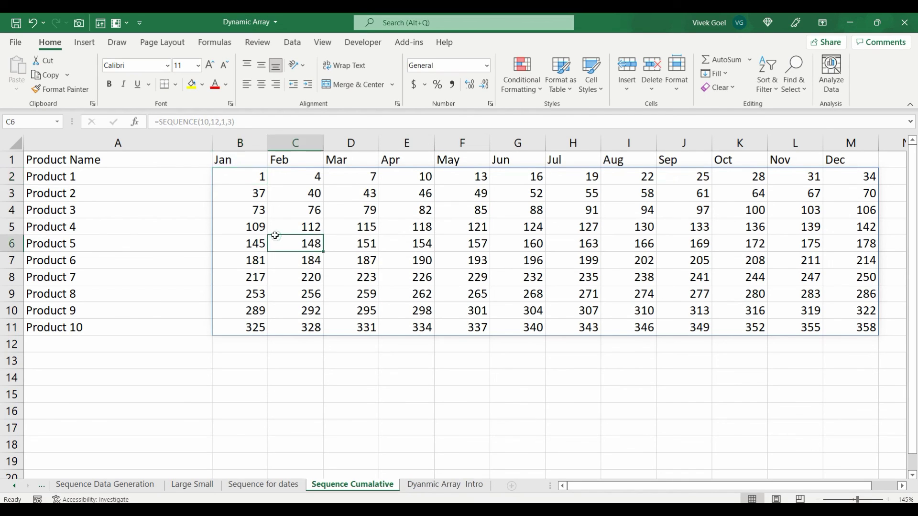
click(278, 160)
click(255, 161)
click(284, 196)
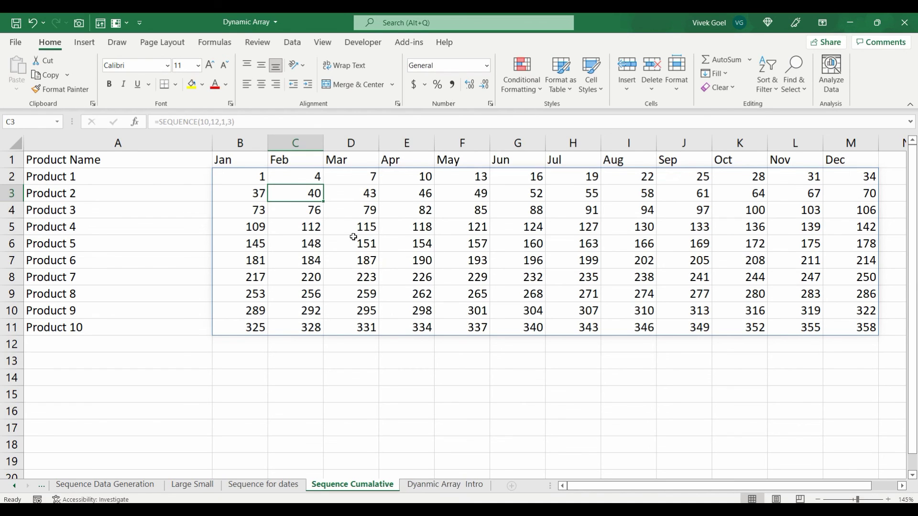
click(252, 176)
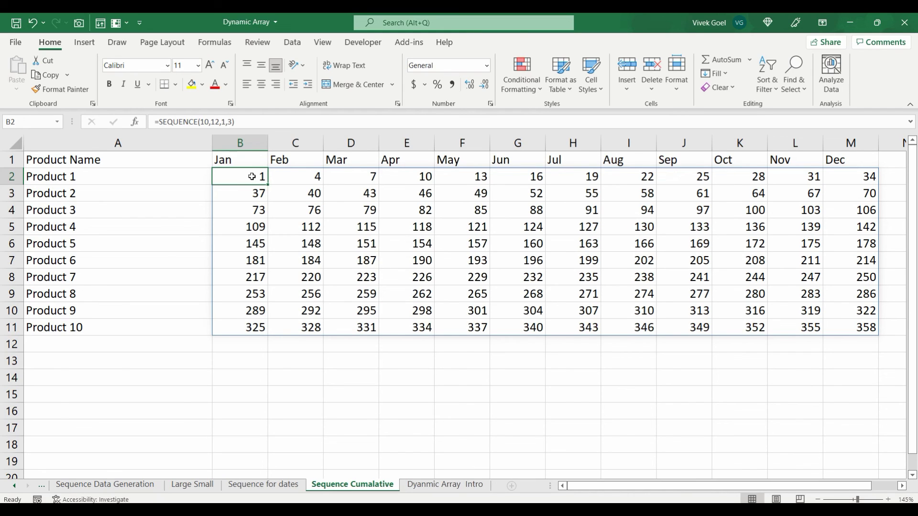
click(243, 162)
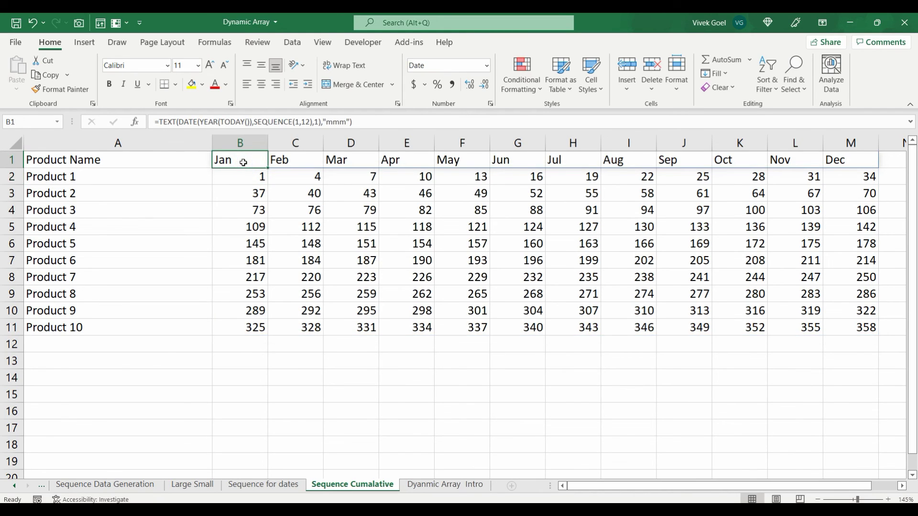
click(246, 174)
click(242, 155)
click(243, 171)
click(241, 161)
click(242, 173)
click(292, 174)
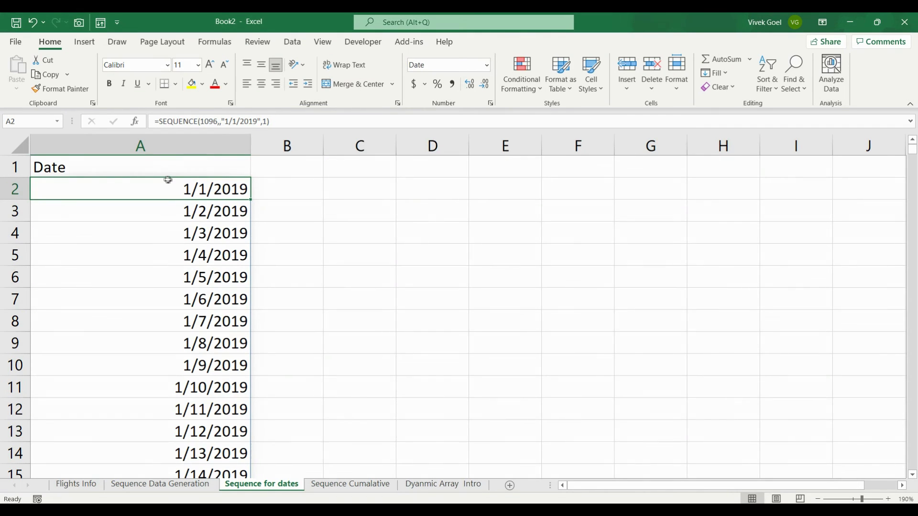
- Check two spilled dates, then inspect the id column's =SEQUENCE(1000) on Sequence Data Generation
click(187, 245)
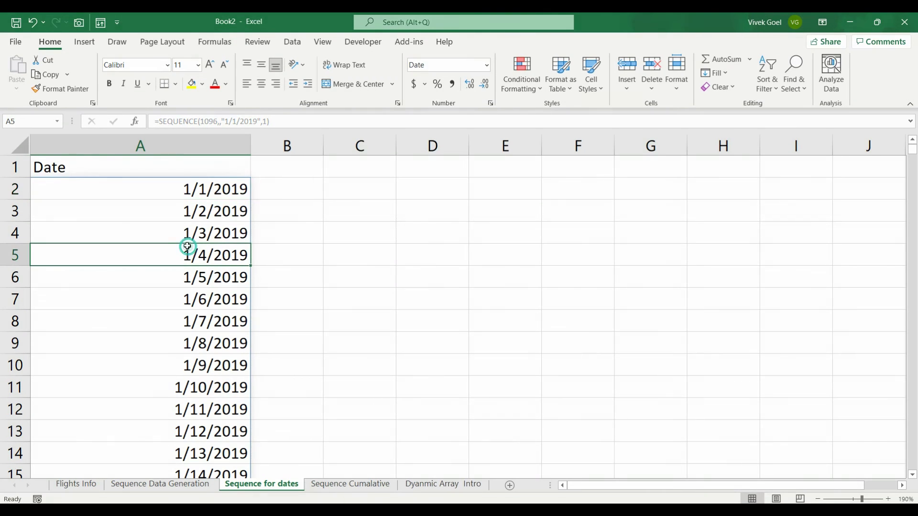
click(190, 299)
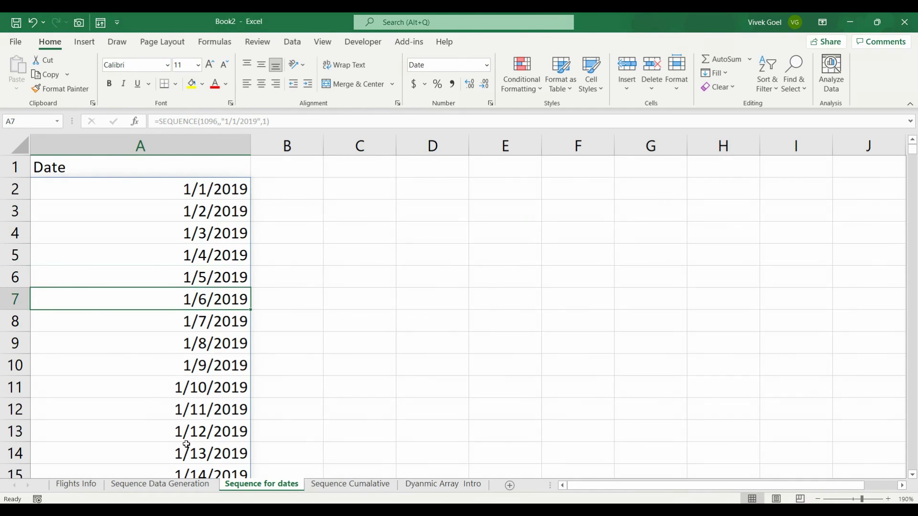
click(196, 485)
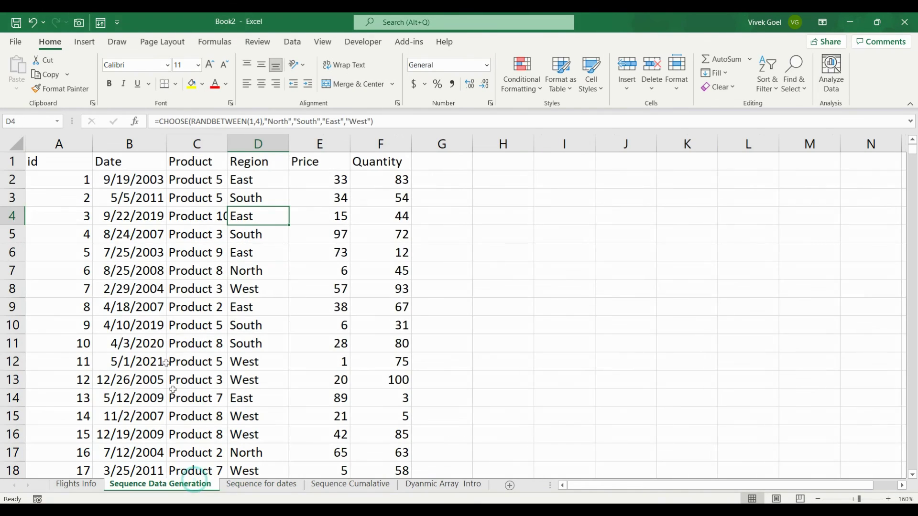
click(74, 186)
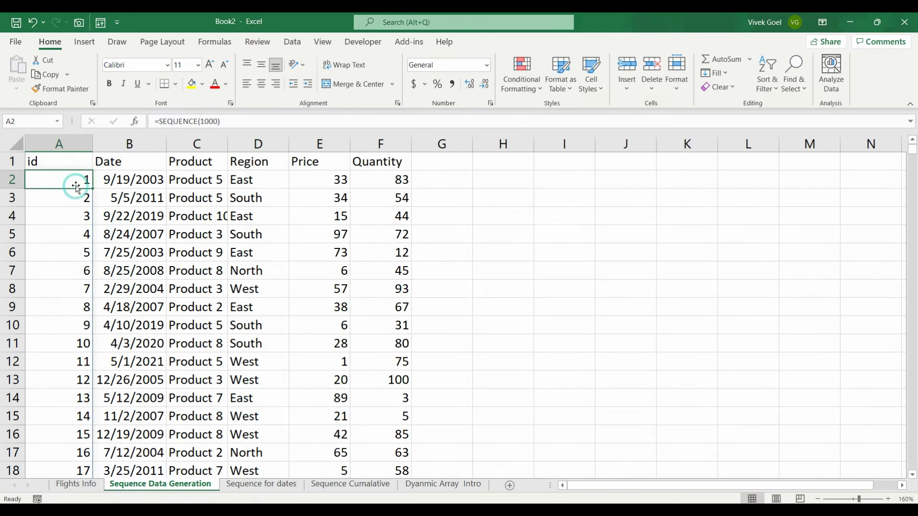